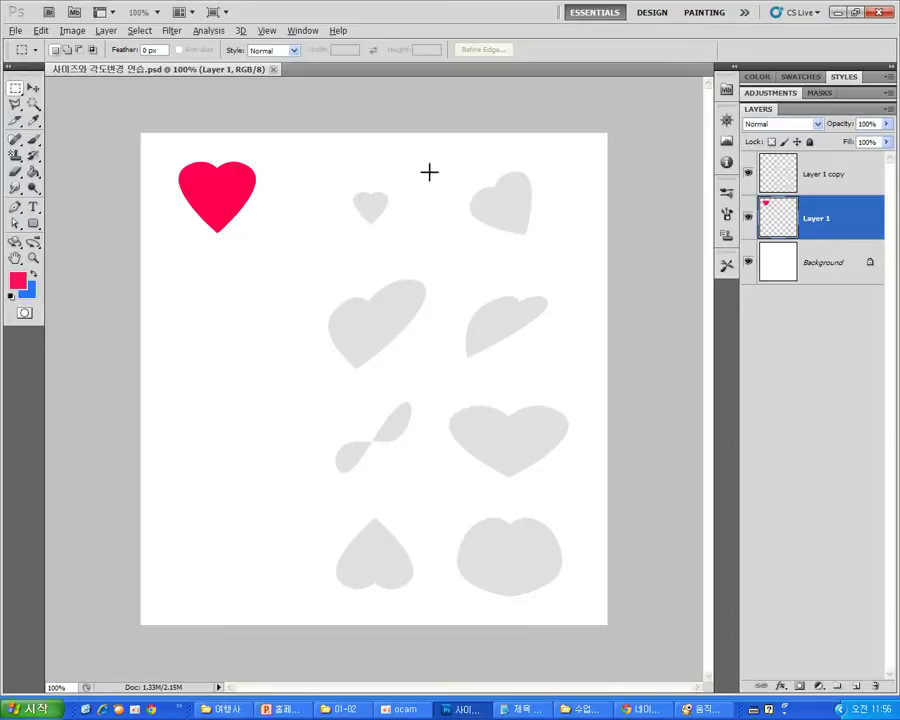
Step: Place a duplicate of the red heart from Layer 1 over the small grey heart in the first row
drag(321, 171, 405, 244)
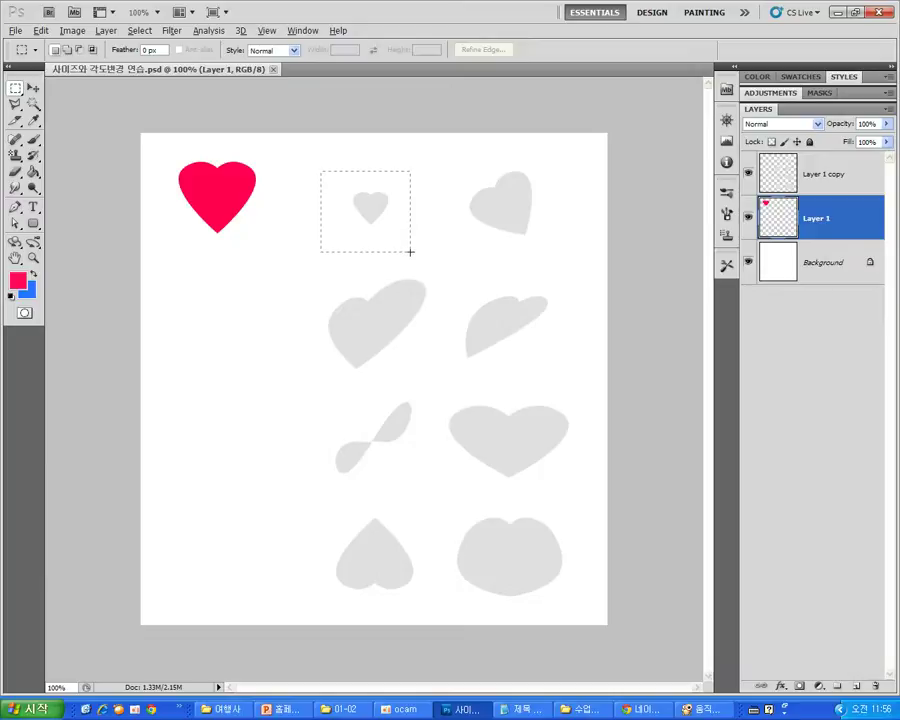
click(347, 229)
ctrl+right_click(223, 194)
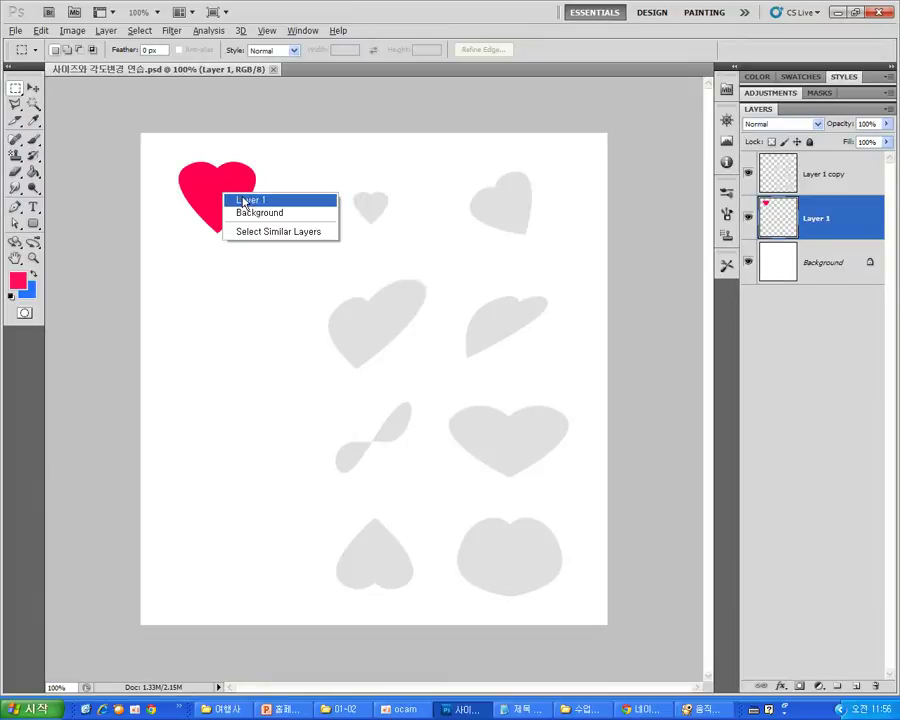
click(243, 201)
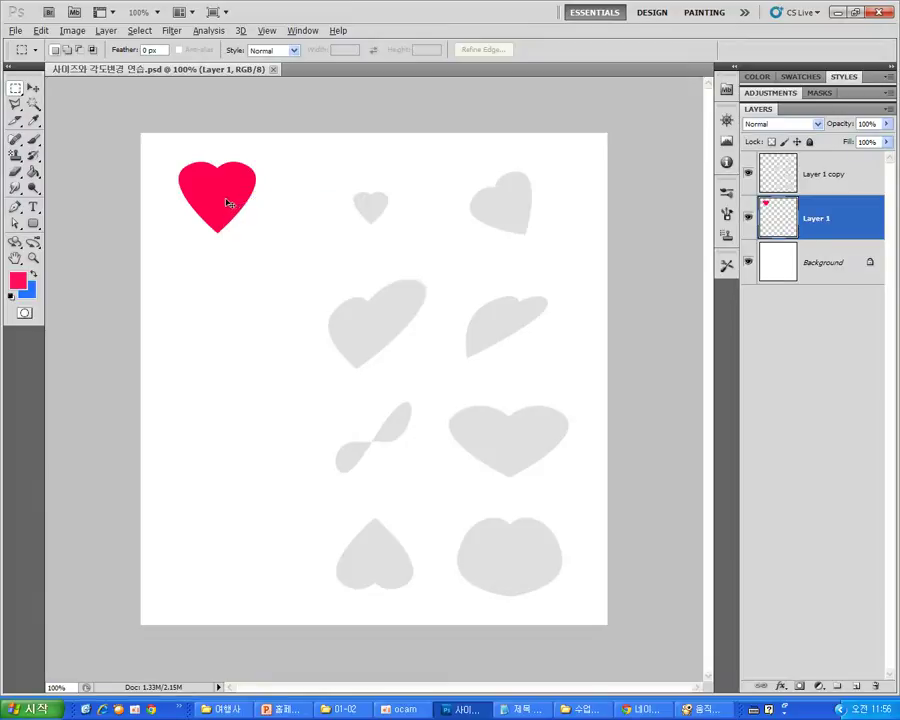
drag(217, 201, 370, 213)
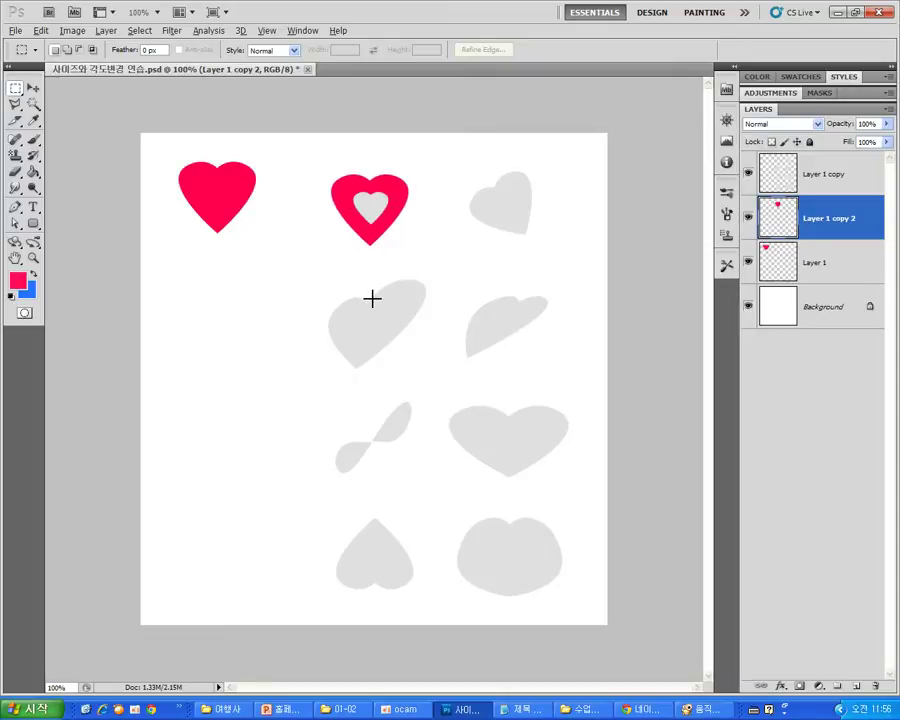
Step: Switch to Notepad, add the lines "5)사이즈조절" and "컨트롤+T" to the end of the shortcut notes, and return to Photoshop
click(525, 709)
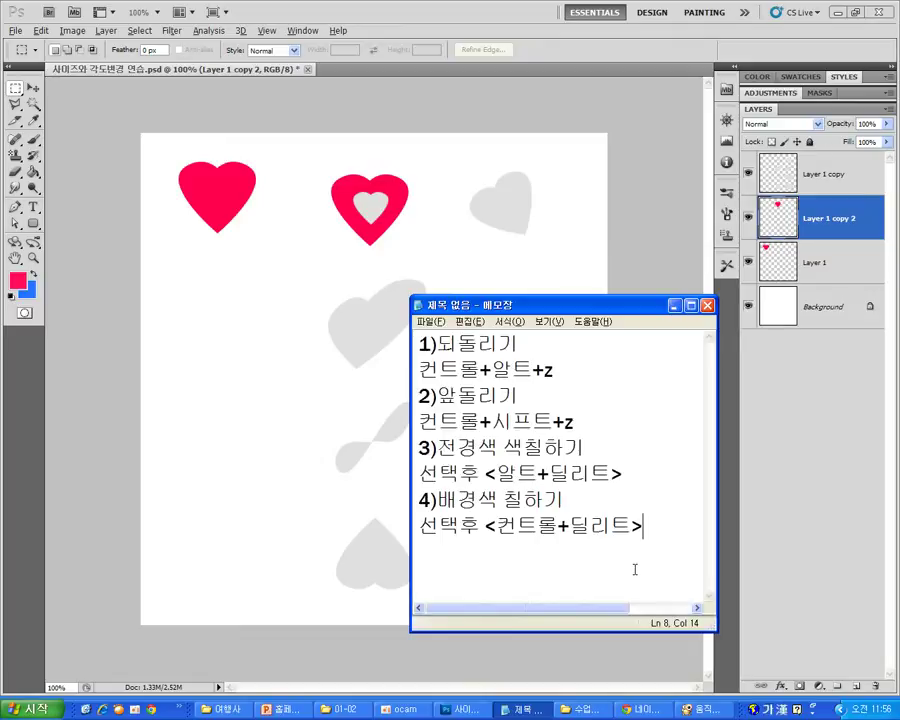
key(Return)
text(5)사이)
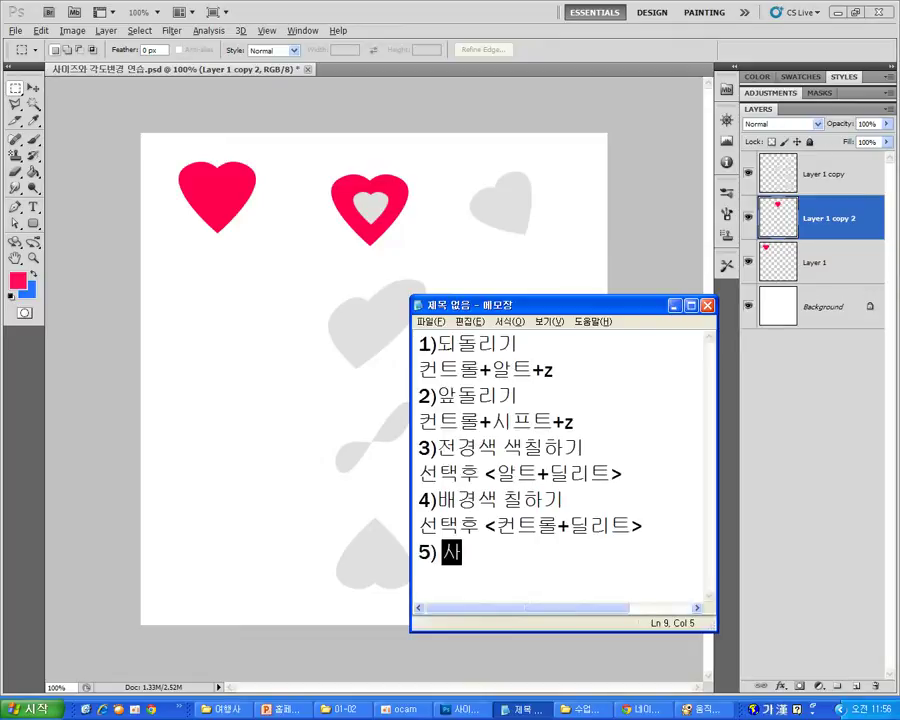
text(즈조절)
key(Return)
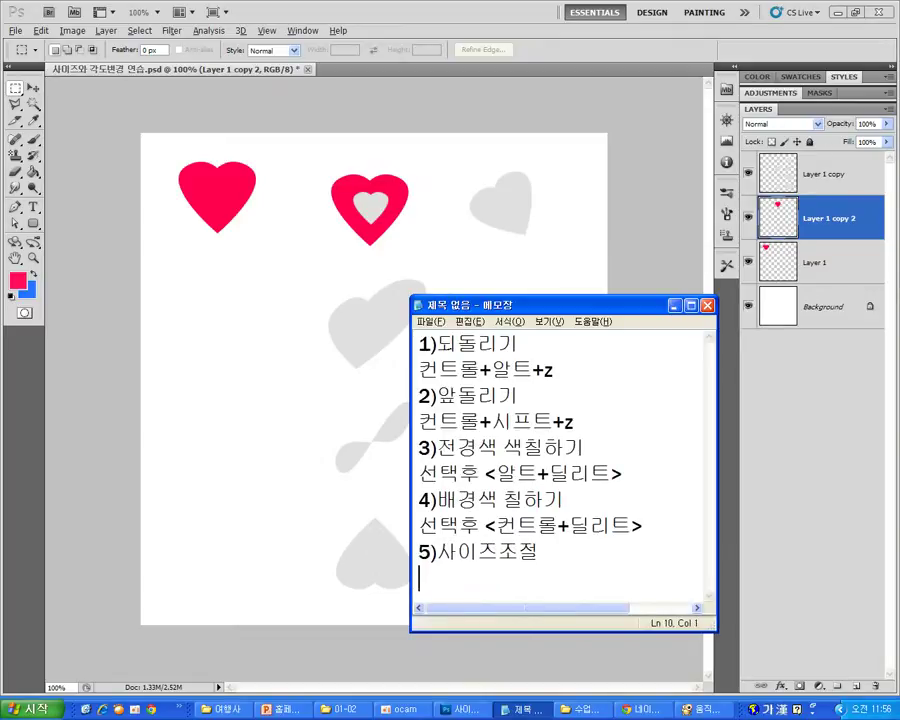
text(컨트롤+ㅆ)
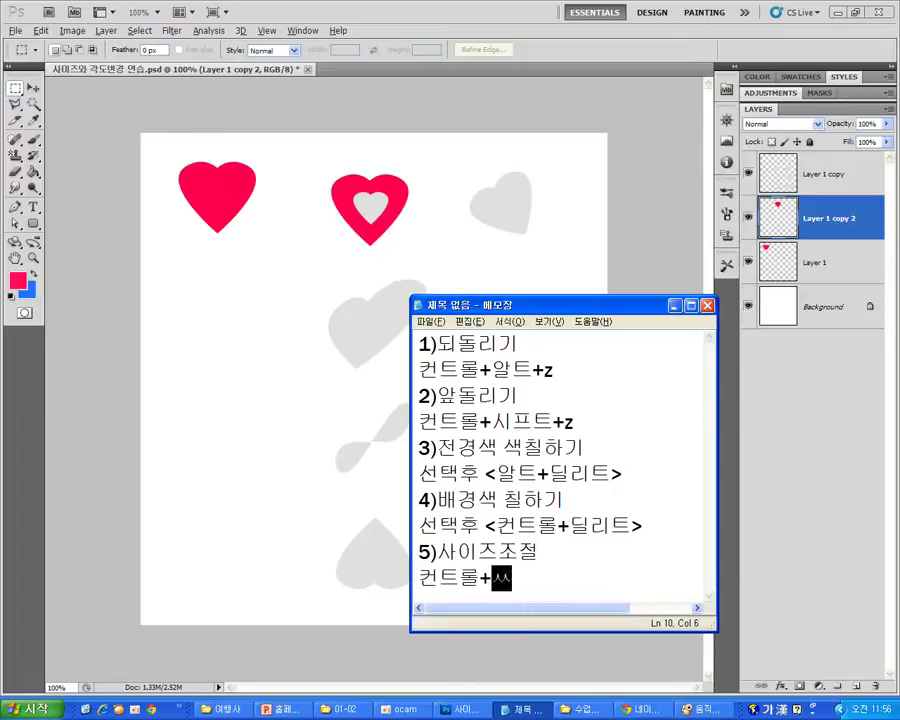
key(Hangul)
text(T)
key(Left)
key(BackSpace)
key(Right)
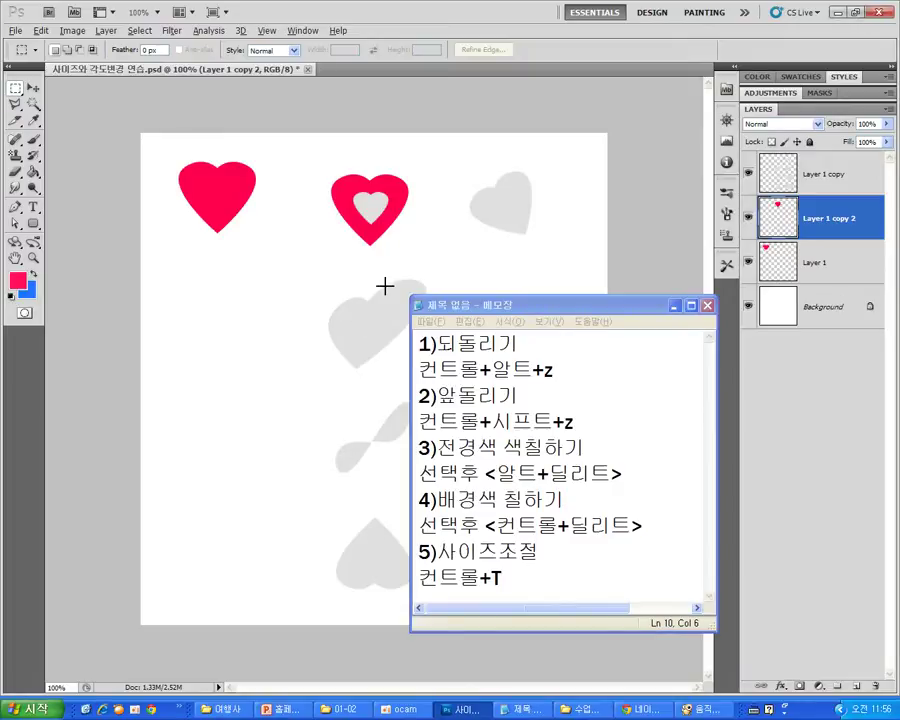
click(674, 305)
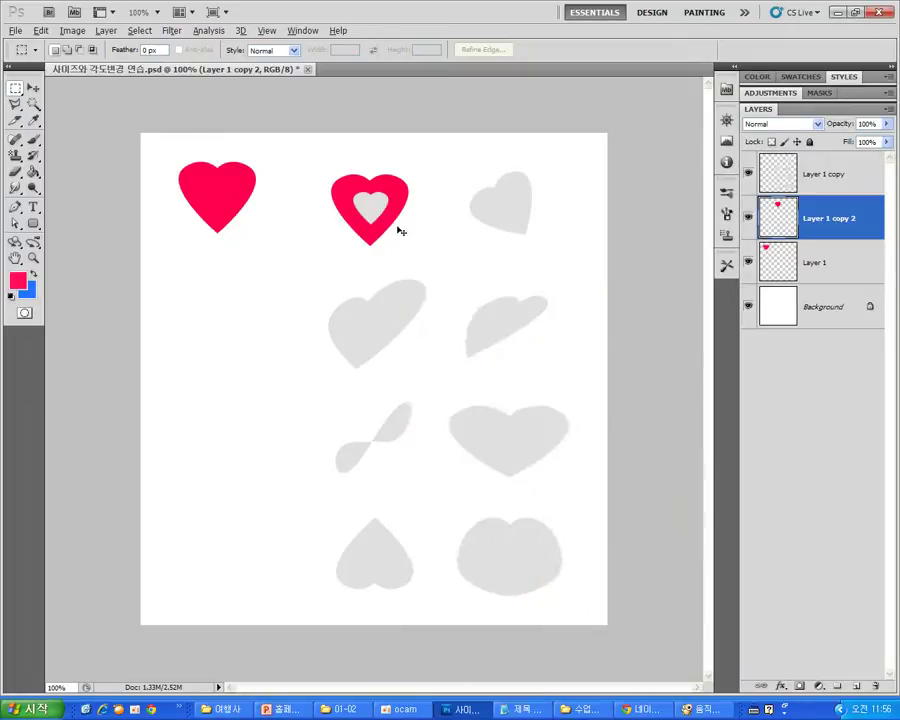
Step: Try enlarging the copied heart proportionally to about 355% from its lower corner with Free Transform
key(ctrl+t)
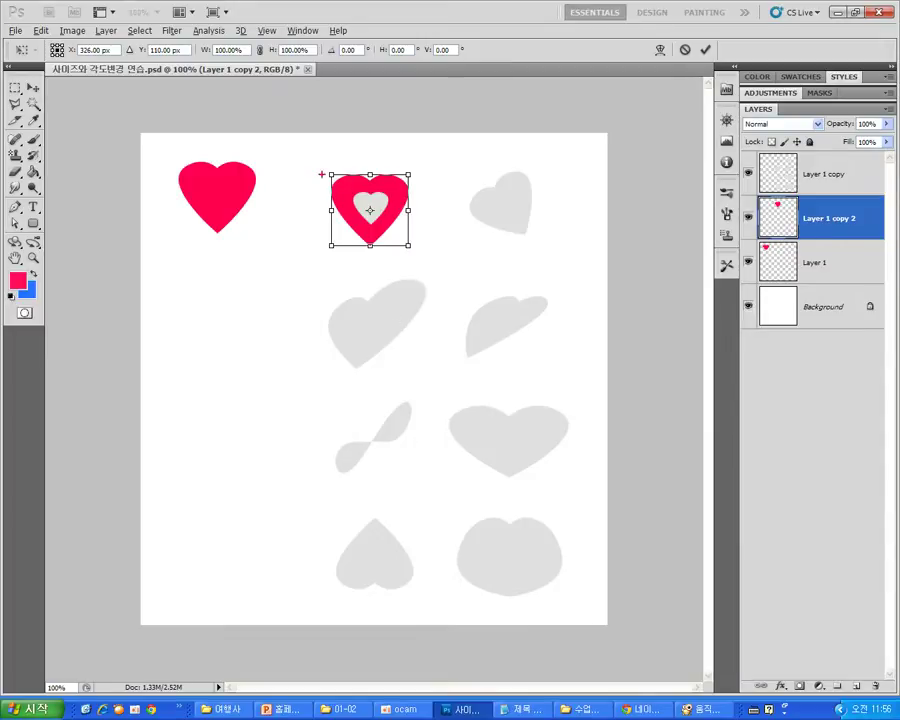
drag(358, 178, 425, 182)
drag(338, 205, 332, 218)
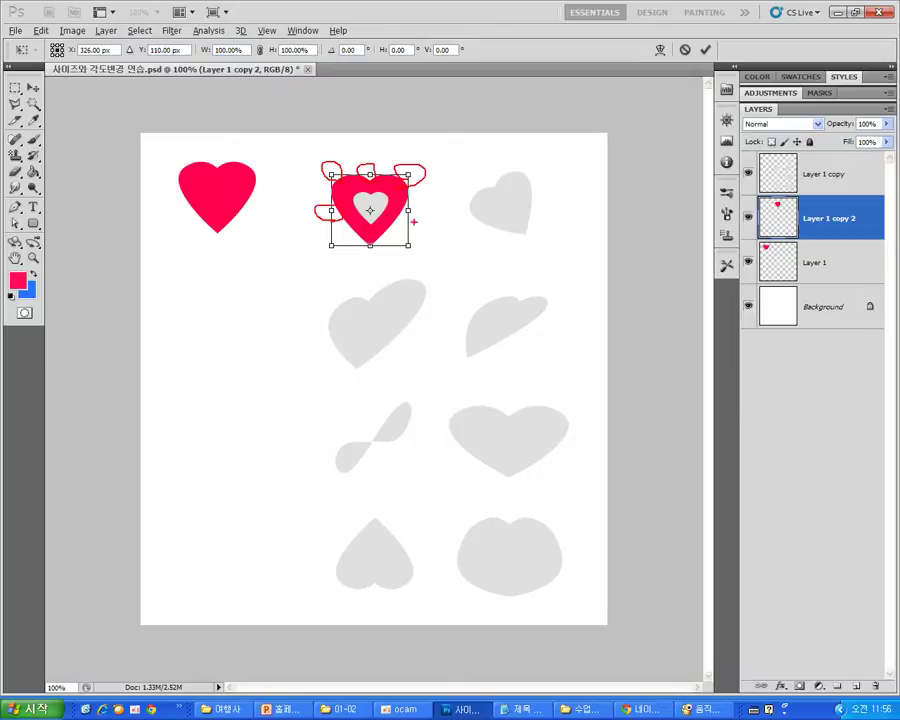
drag(413, 221, 424, 228)
mouse_move(332, 238)
mouse_down()
mouse_move(322, 250)
mouse_move(380, 248)
mouse_move(390, 262)
mouse_move(406, 262)
mouse_up()
key(Escape)
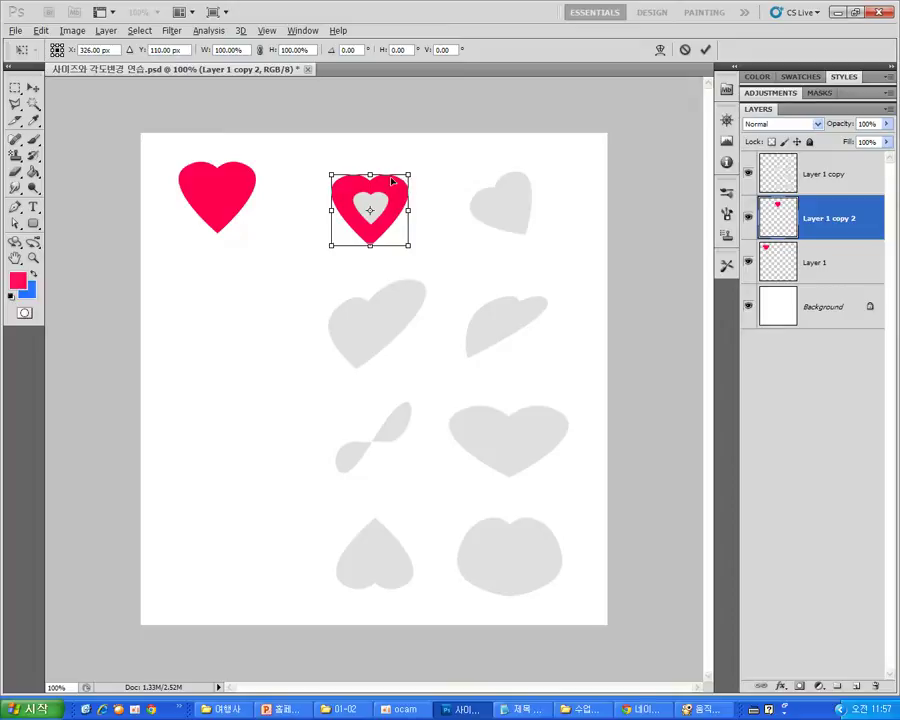
mouse_move(414, 172)
mouse_down()
mouse_move(440, 127)
mouse_move(518, 185)
mouse_move(415, 250)
mouse_move(370, 187)
mouse_move(466, 143)
mouse_move(467, 235)
mouse_move(361, 153)
mouse_move(468, 147)
mouse_move(416, 185)
mouse_move(414, 201)
mouse_move(408, 175)
mouse_up()
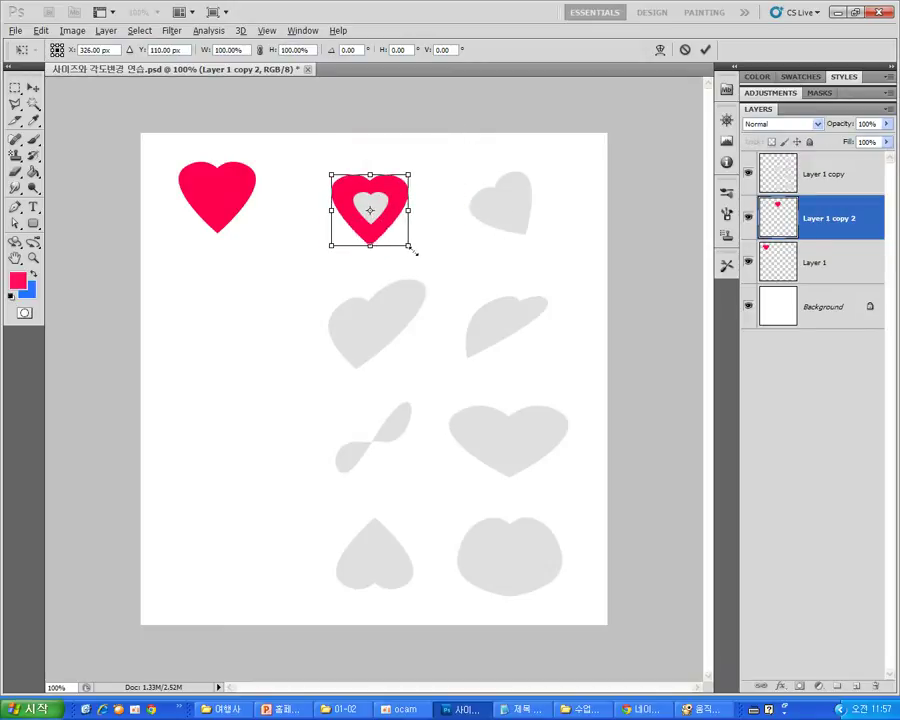
drag(409, 246, 586, 450)
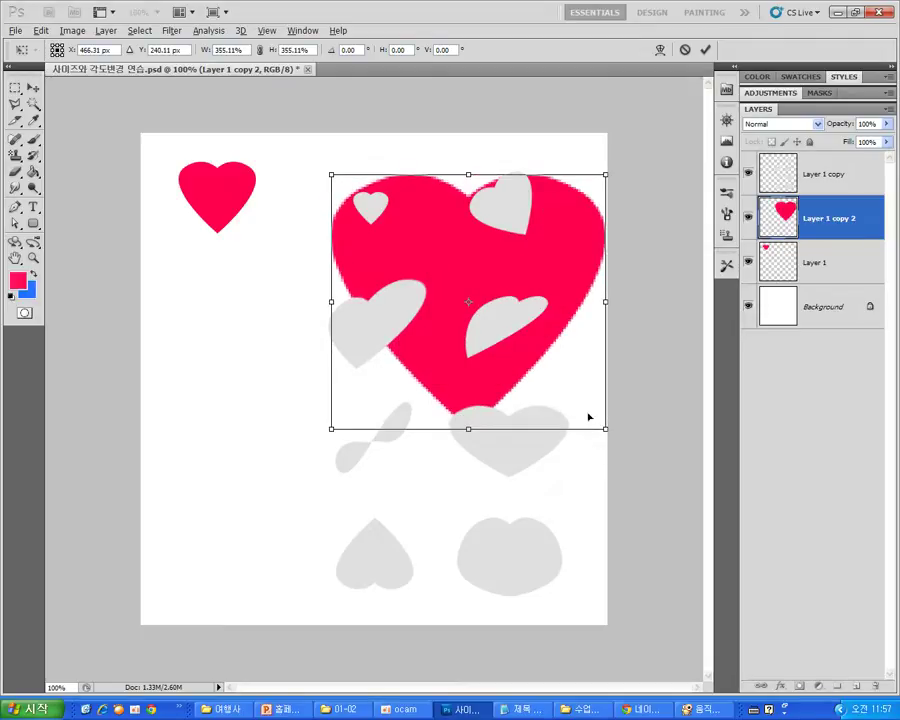
key(Return)
Step: Try moving the enlarged heart, and undo both the move and the enlargement
drag(434, 267, 290, 342)
key(ctrl+z)
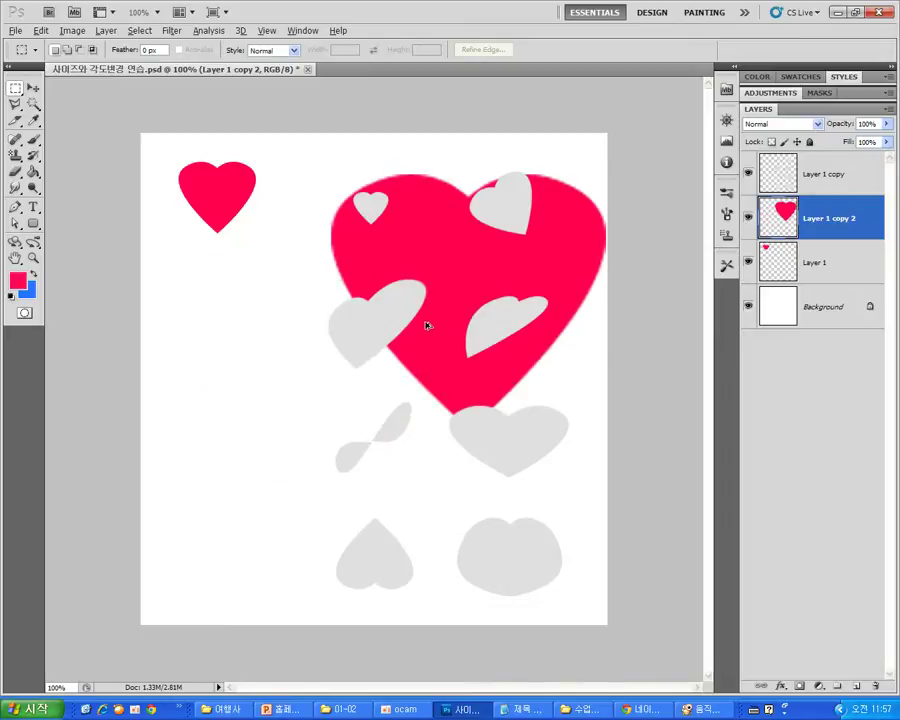
key(ctrl+alt+z)
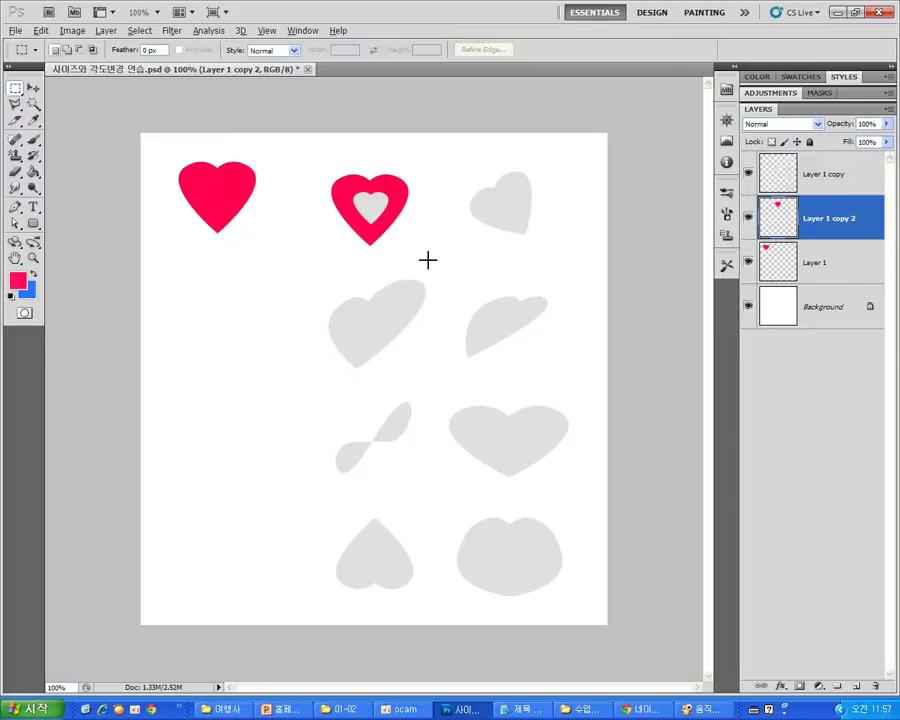
Step: Try shrinking the copied heart about its centre and enlarging it again with a second Free Transform
key(ctrl+t)
drag(416, 172, 453, 157)
key(Return)
key(ctrl+t)
key(Return)
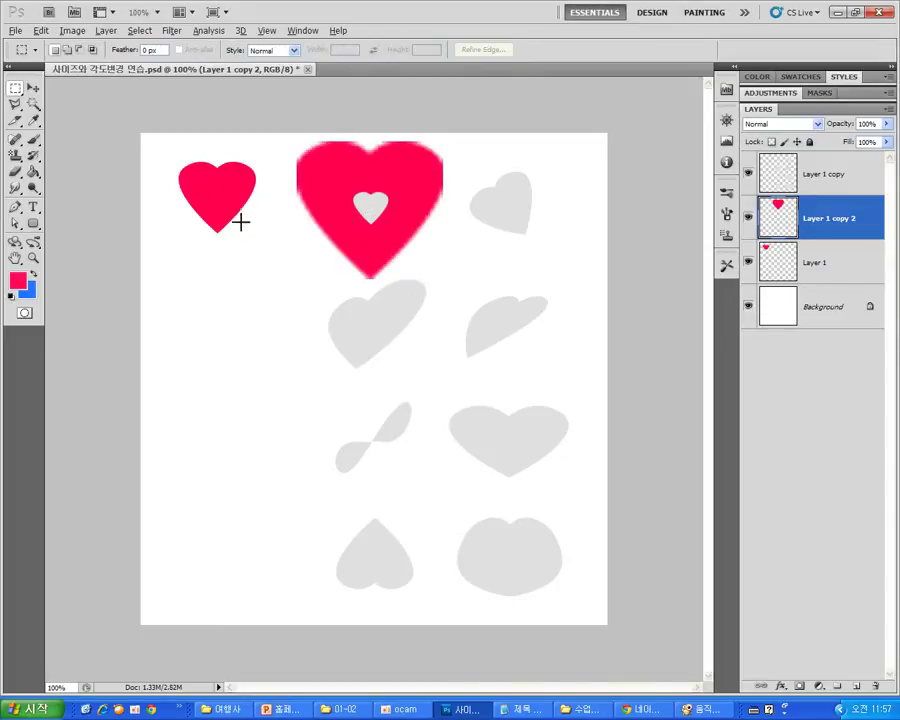
Step: Undo the last two scalings of the copied heart
mouse_move(146, 198)
mouse_down()
mouse_move(268, 262)
mouse_move(150, 195)
mouse_up()
drag(268, 270, 403, 306)
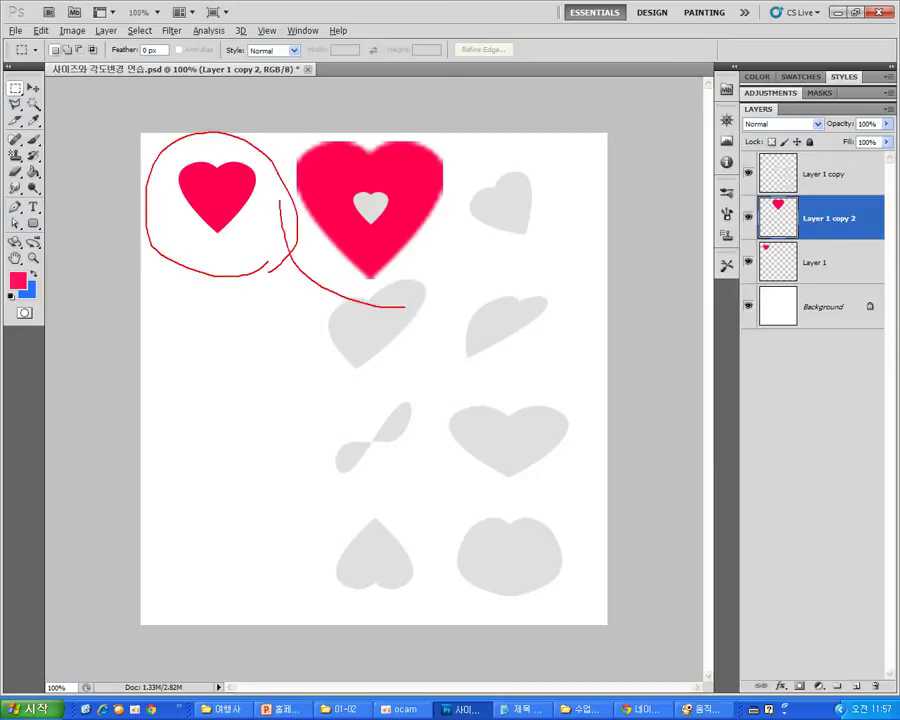
drag(288, 240, 432, 350)
key(Escape)
key(ctrl+alt+z)
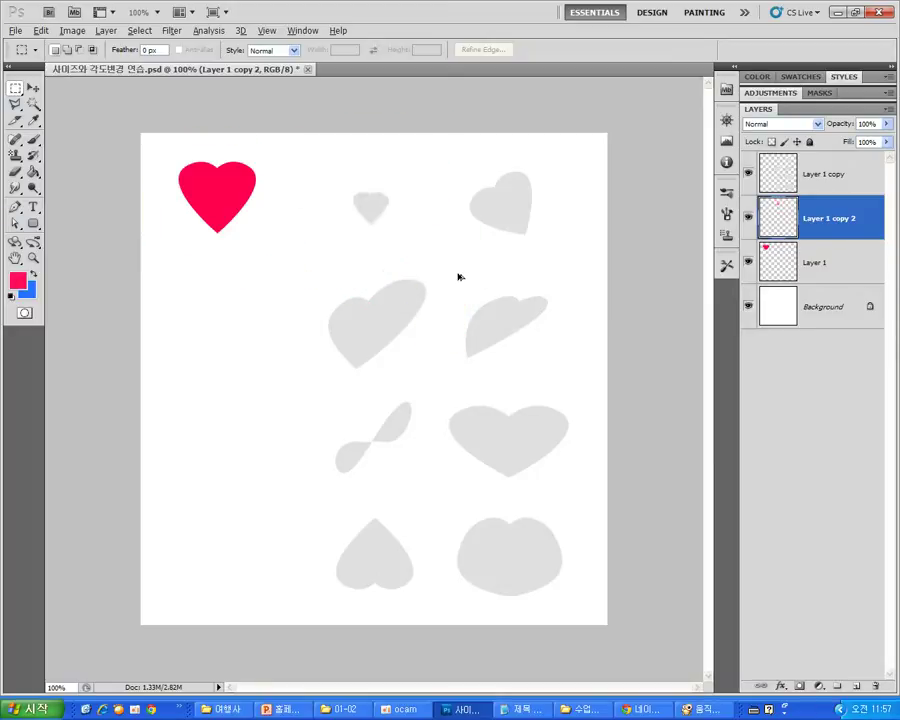
key(ctrl+alt+z)
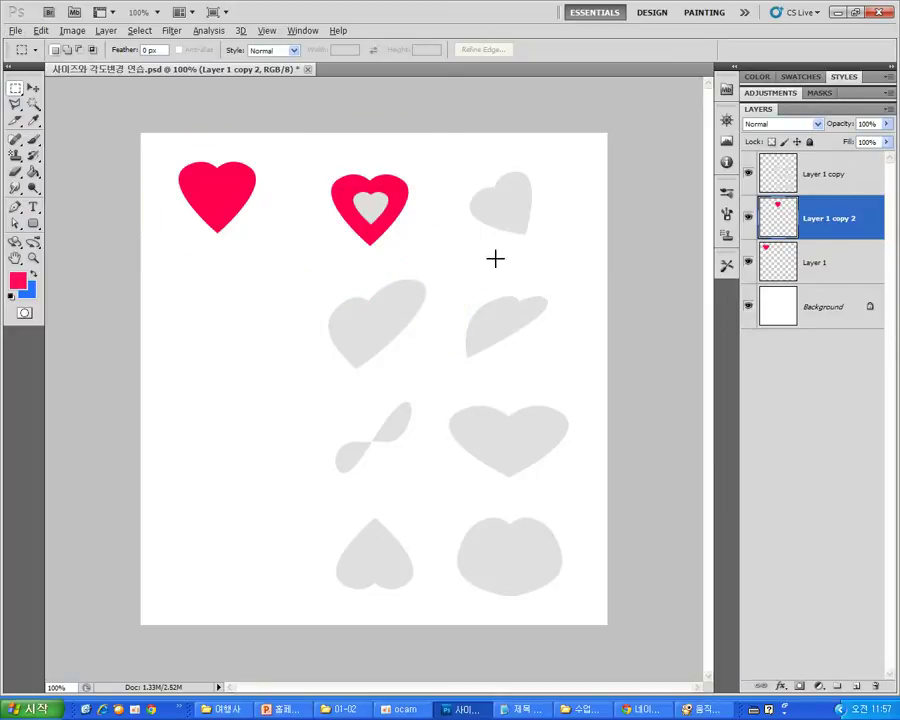
Step: Try scaling the copied heart proportionally from its corner to about 123%, and about its centre to about 131%
key(ctrl+t)
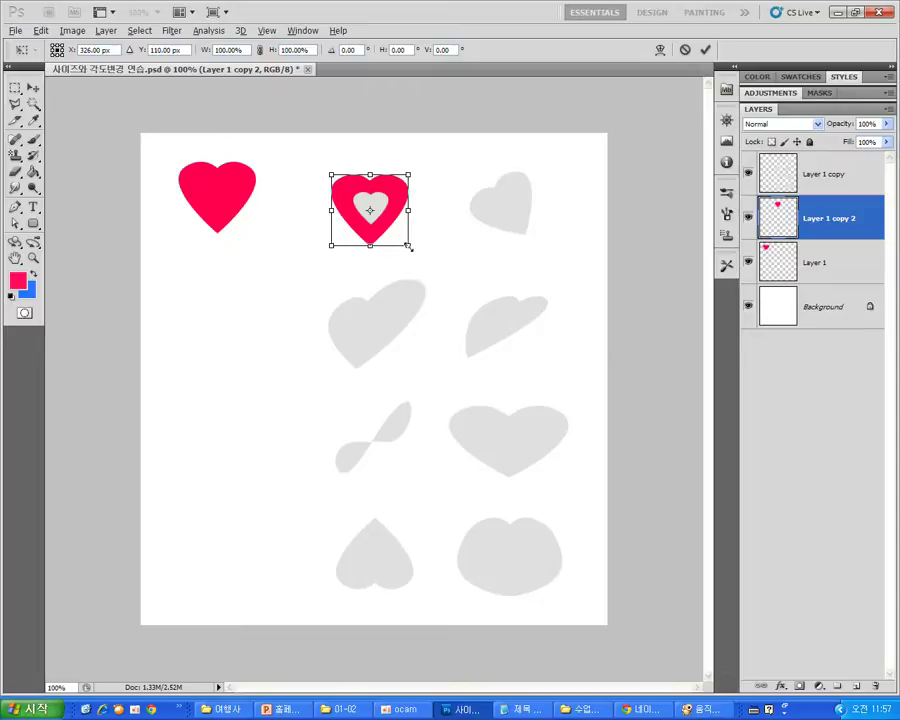
mouse_move(409, 247)
mouse_down()
mouse_move(371, 212)
mouse_move(409, 247)
mouse_up()
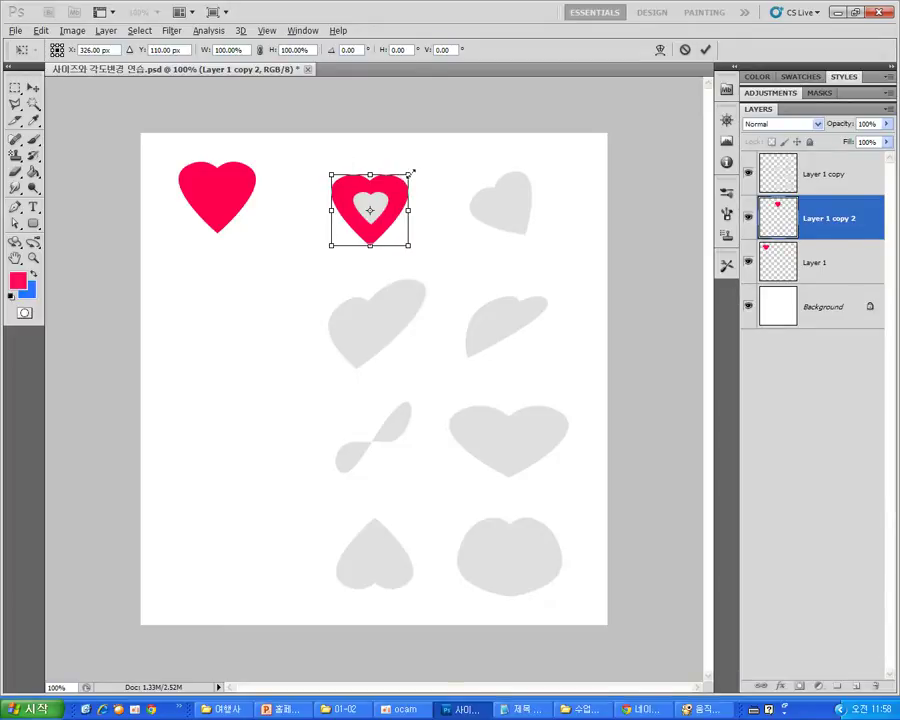
mouse_move(415, 170)
mouse_down()
mouse_move(444, 147)
mouse_move(369, 229)
mouse_move(470, 161)
mouse_move(364, 212)
mouse_move(434, 161)
mouse_move(350, 166)
mouse_move(376, 203)
mouse_move(446, 131)
mouse_move(372, 177)
mouse_move(496, 241)
mouse_move(516, 207)
mouse_move(528, 223)
mouse_move(445, 168)
mouse_move(356, 144)
mouse_move(439, 155)
mouse_move(448, 138)
mouse_move(383, 200)
mouse_move(468, 143)
mouse_move(418, 166)
mouse_move(403, 184)
mouse_move(428, 160)
mouse_move(417, 172)
mouse_up()
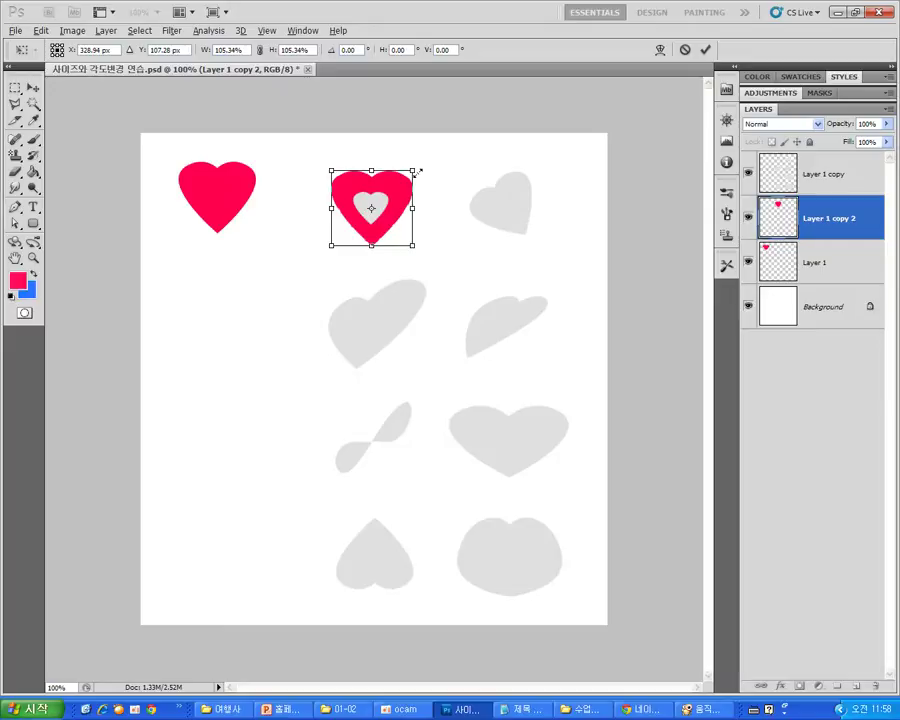
mouse_move(417, 172)
mouse_down()
mouse_move(451, 137)
mouse_move(335, 243)
mouse_move(426, 157)
mouse_move(443, 176)
mouse_move(428, 160)
mouse_up()
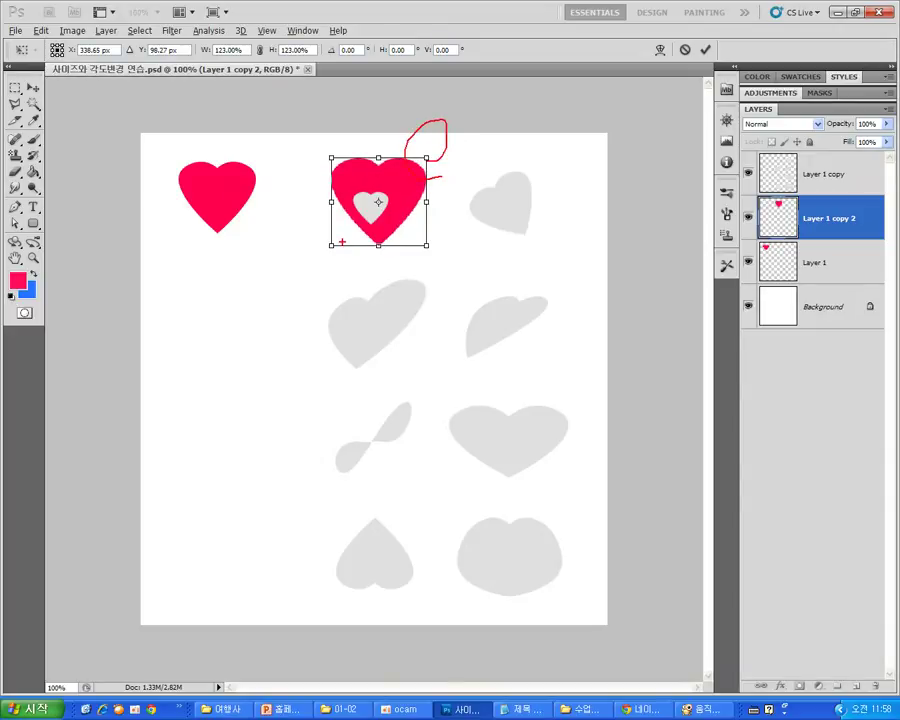
drag(342, 241, 426, 152)
key(Escape)
mouse_move(427, 156)
mouse_down()
mouse_move(414, 157)
mouse_move(428, 158)
mouse_move(385, 195)
mouse_move(422, 163)
mouse_up()
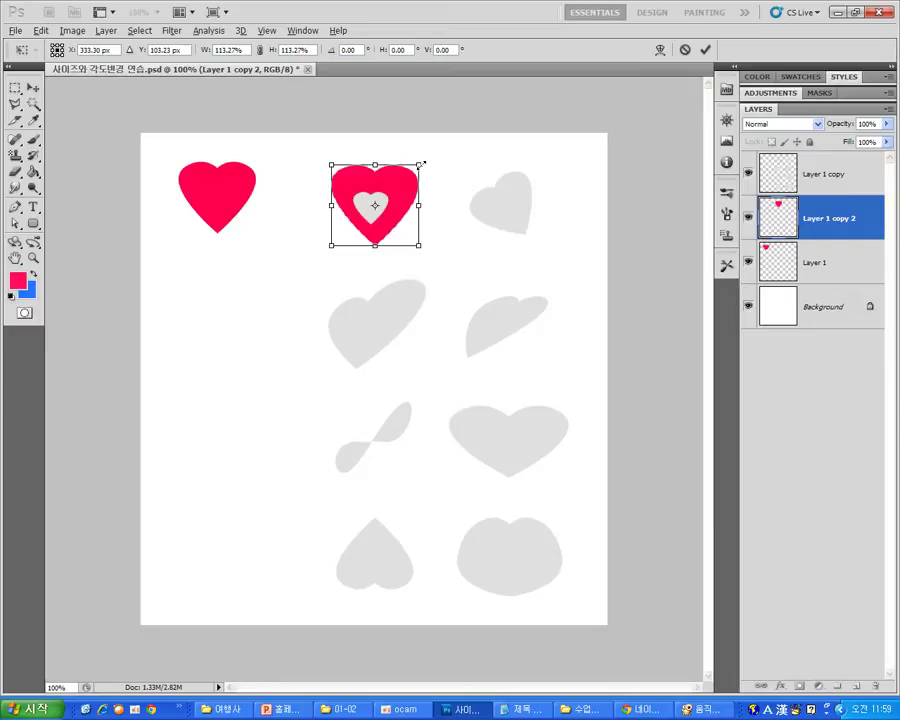
mouse_move(421, 164)
mouse_down()
mouse_move(402, 186)
mouse_move(432, 146)
mouse_move(396, 188)
mouse_move(428, 150)
mouse_up()
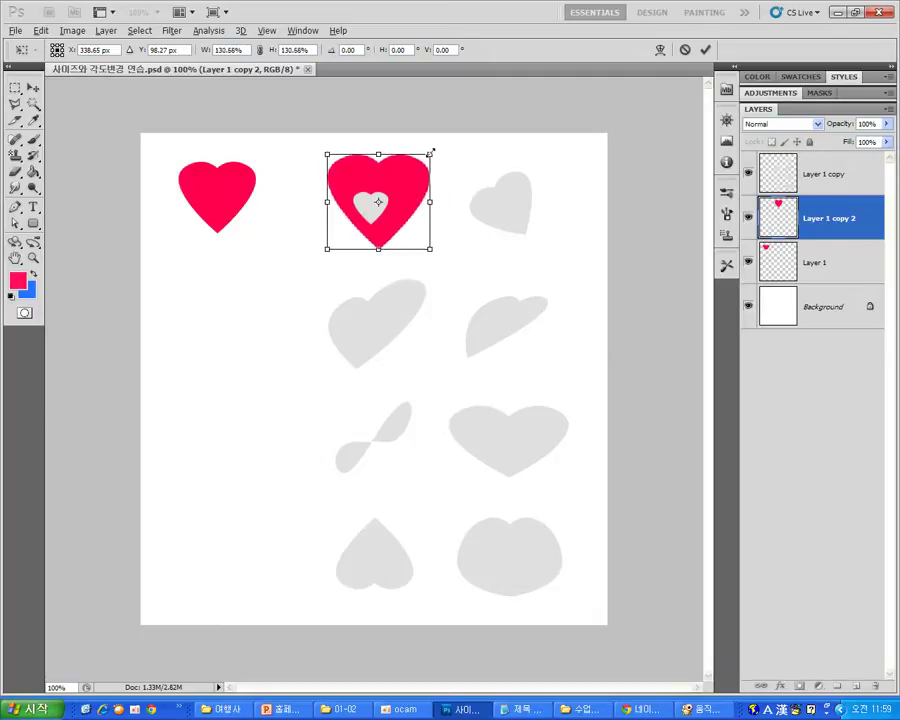
key(Return)
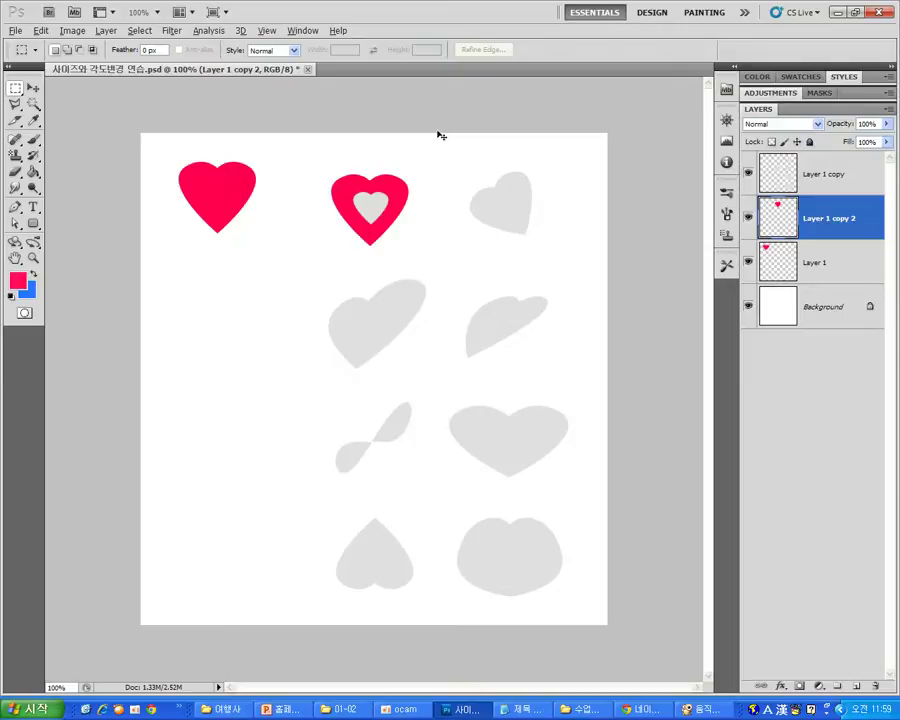
Step: Shrink the copied heart proportionally about its centre to about 50% to match the small grey heart
key(ctrl+t)
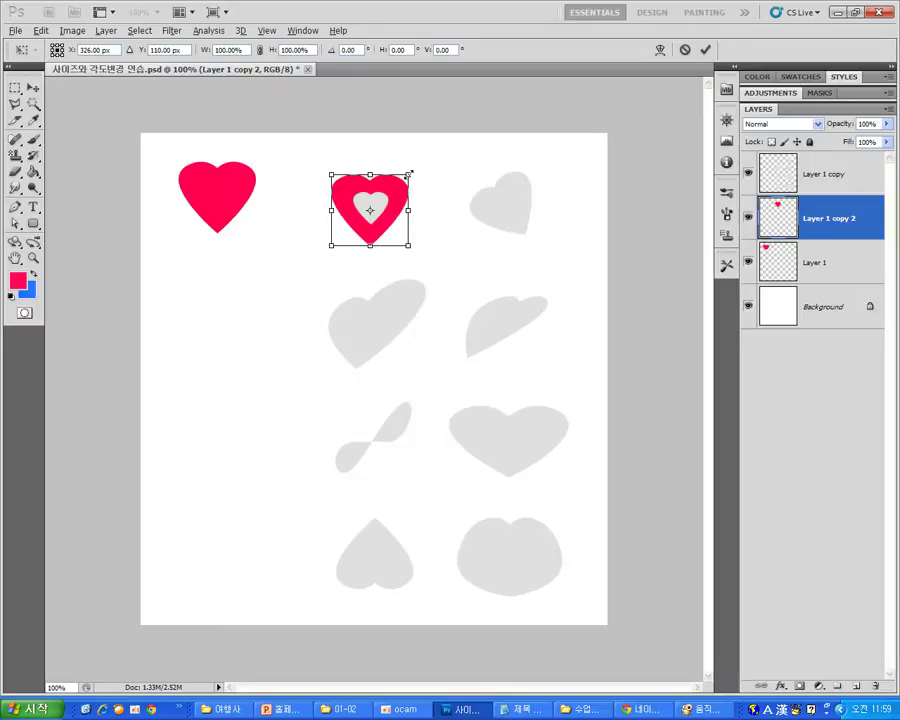
drag(408, 174, 389, 190)
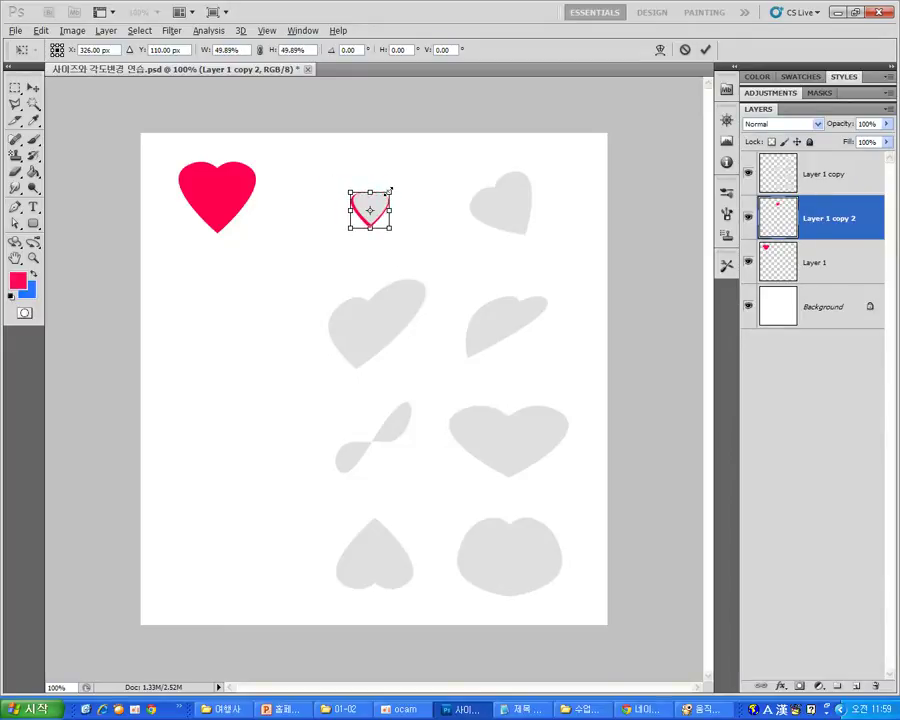
key(Return)
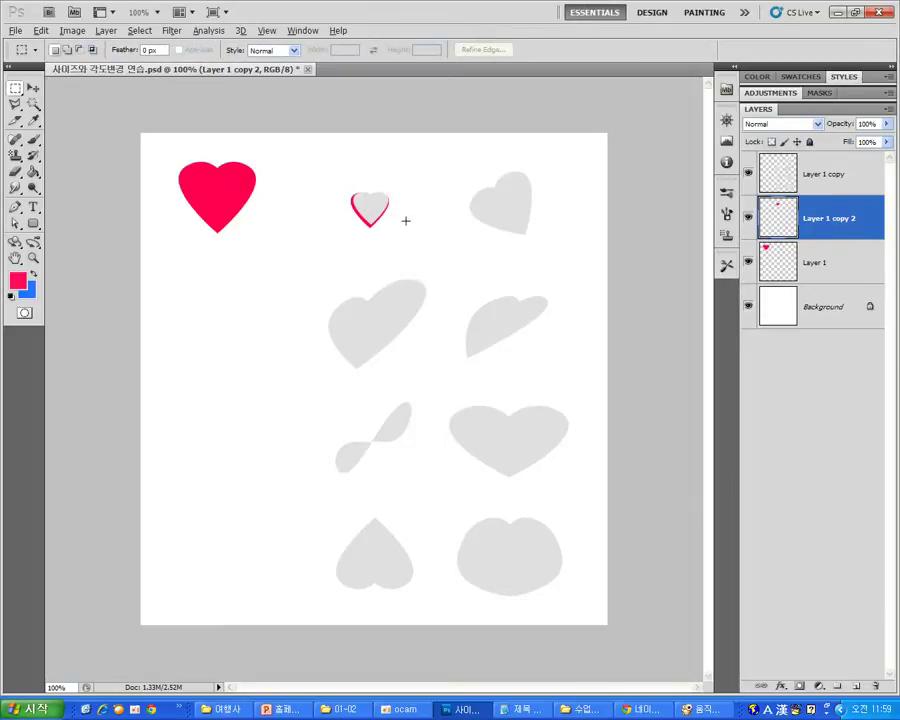
Step: Place another duplicate of the red heart from Layer 1 over the tilted grey heart in the first row
ctrl+right_click(226, 192)
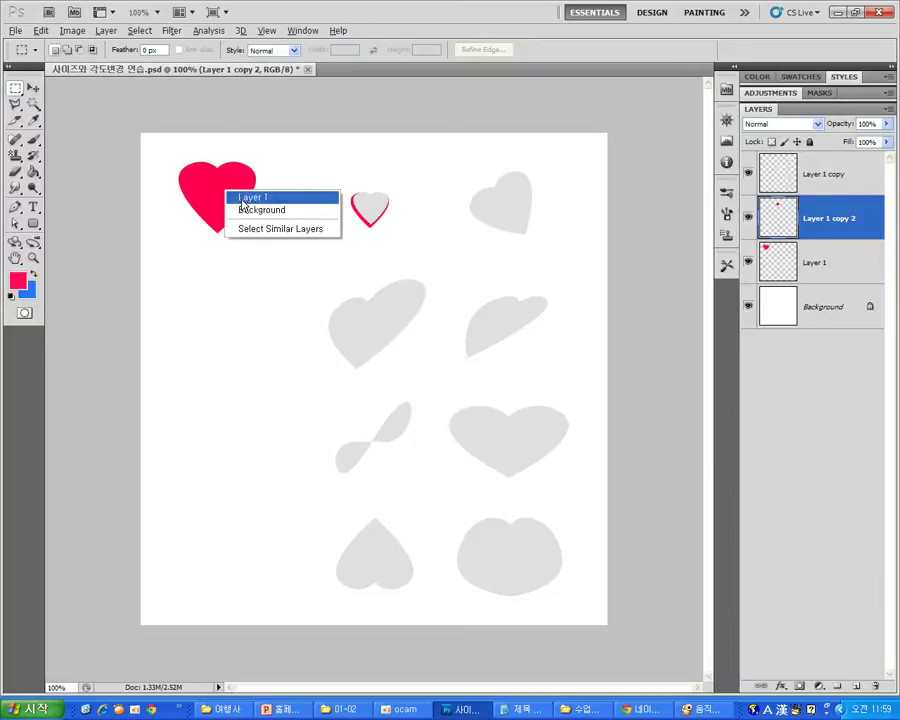
click(242, 199)
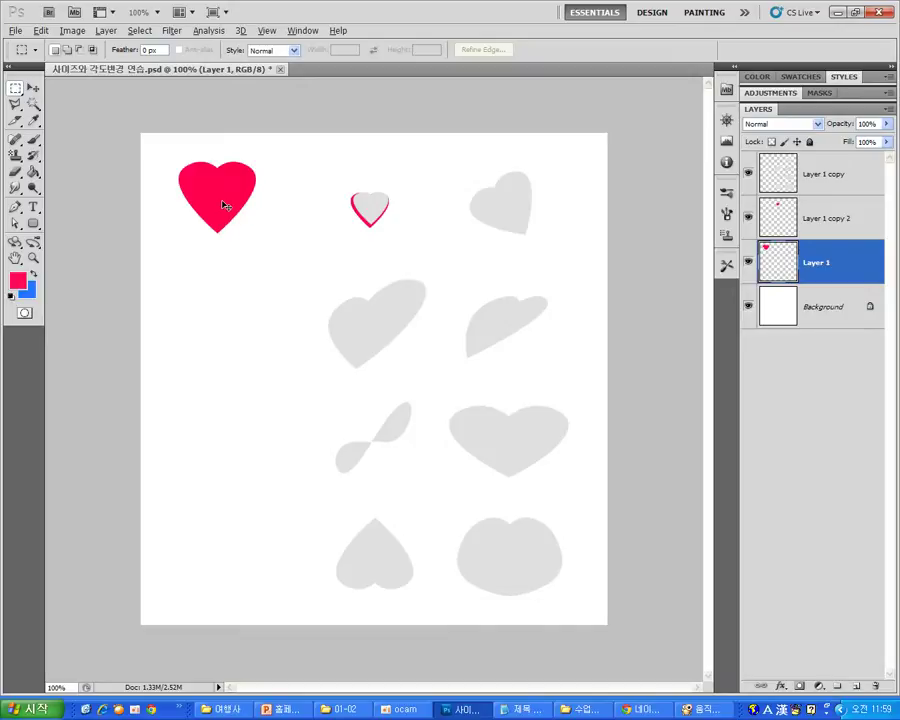
drag(222, 201, 507, 205)
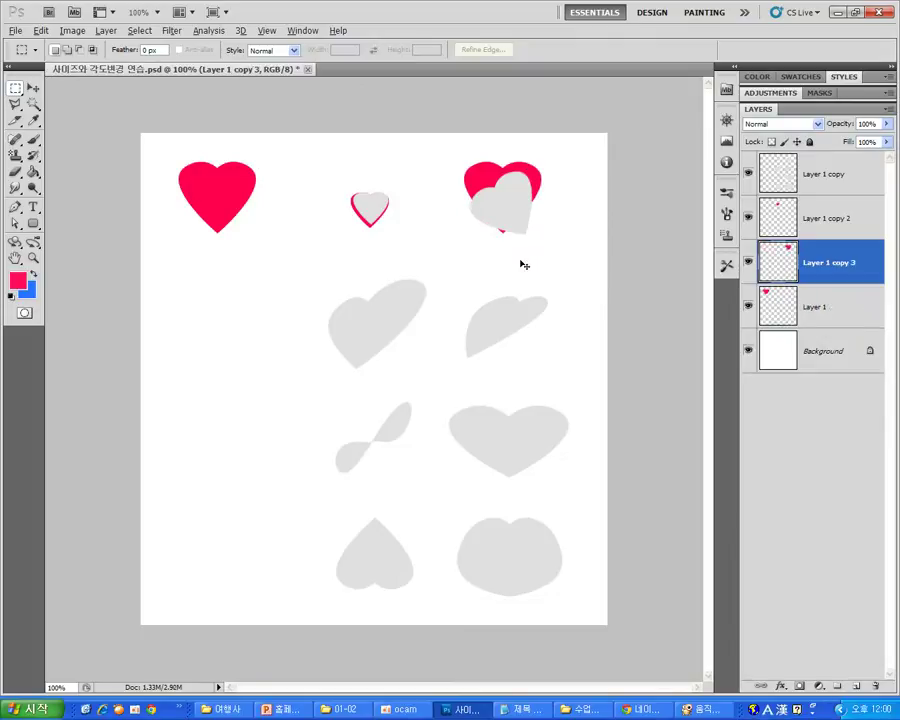
Step: Rotate the copied heart counterclockwise to about -34.7° and align it with the tilted grey heart in the first row
key(ctrl+t)
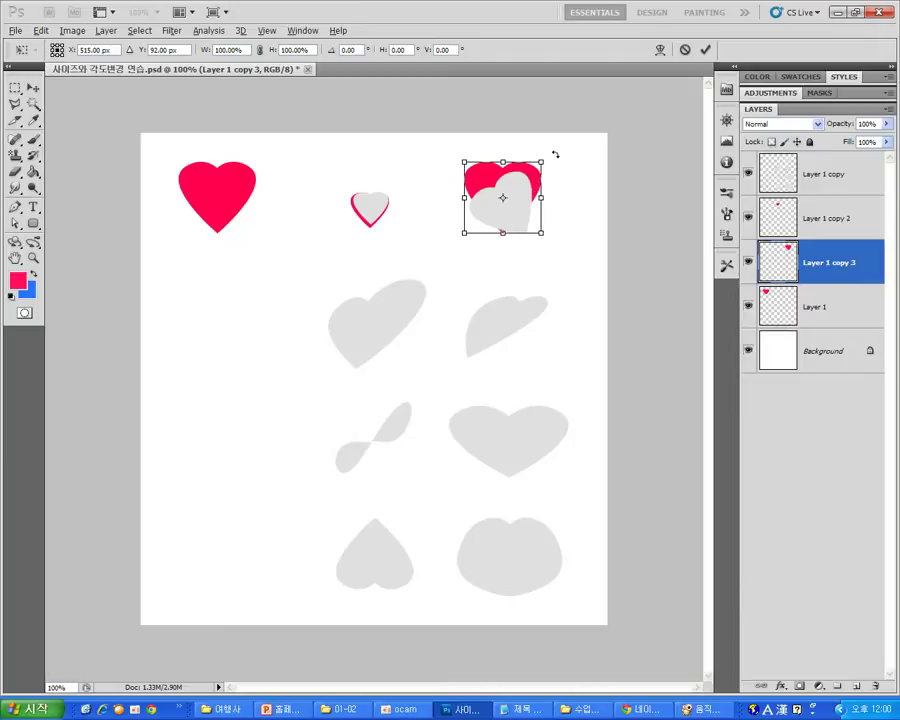
drag(496, 145, 471, 162)
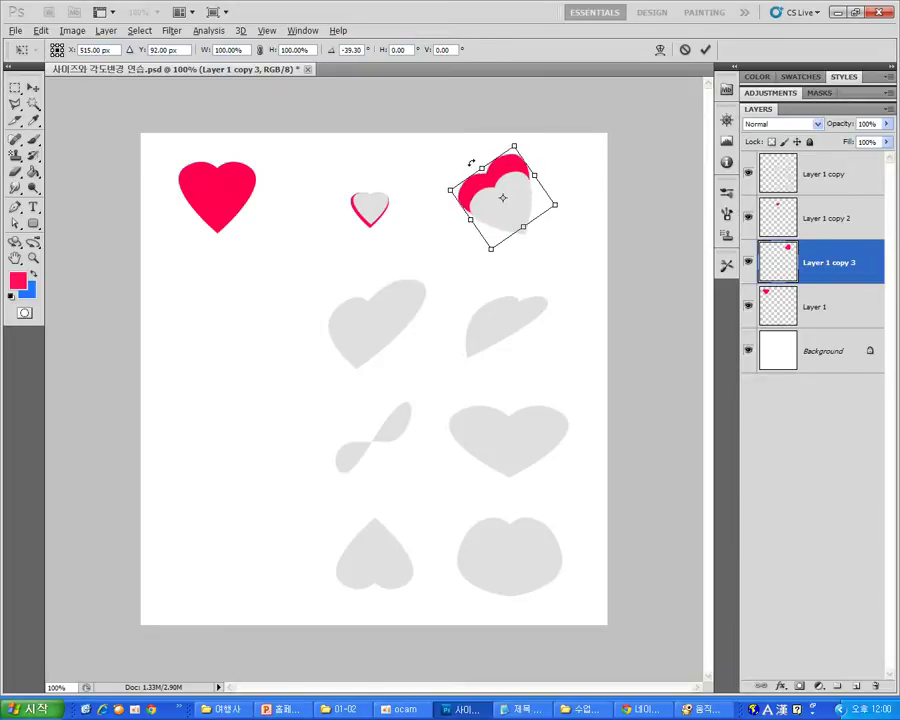
mouse_move(530, 196)
mouse_down()
mouse_move(536, 209)
mouse_move(514, 211)
mouse_move(518, 187)
mouse_move(551, 191)
mouse_move(520, 209)
mouse_move(473, 205)
mouse_move(516, 191)
mouse_move(522, 205)
mouse_up()
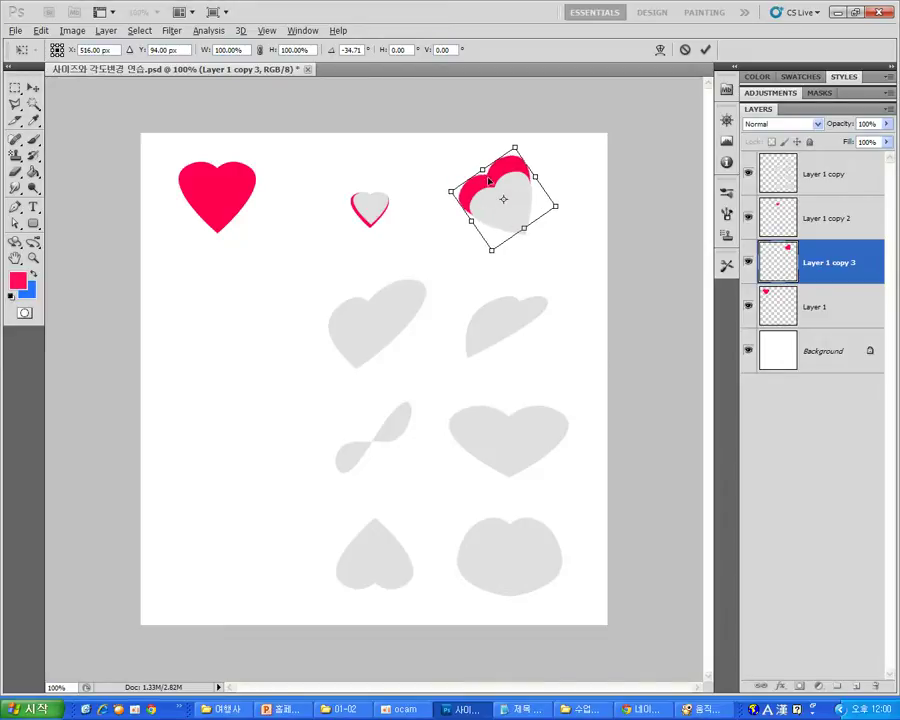
drag(510, 215, 529, 214)
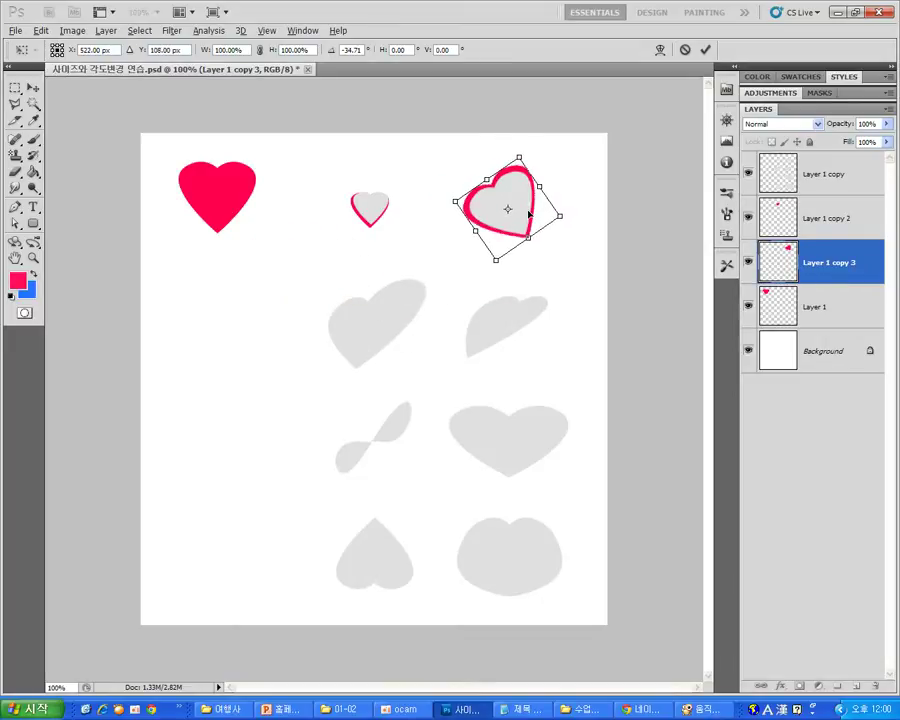
key(Return)
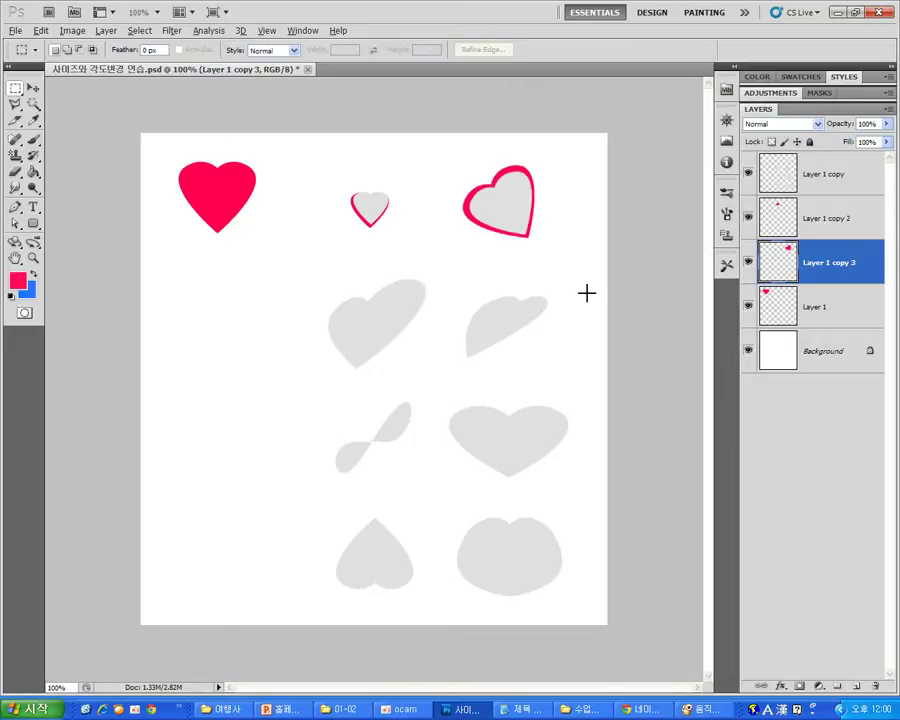
Step: Place another duplicate of the red heart from Layer 1 over the large stretched grey heart in the second row
right_click(235, 201)
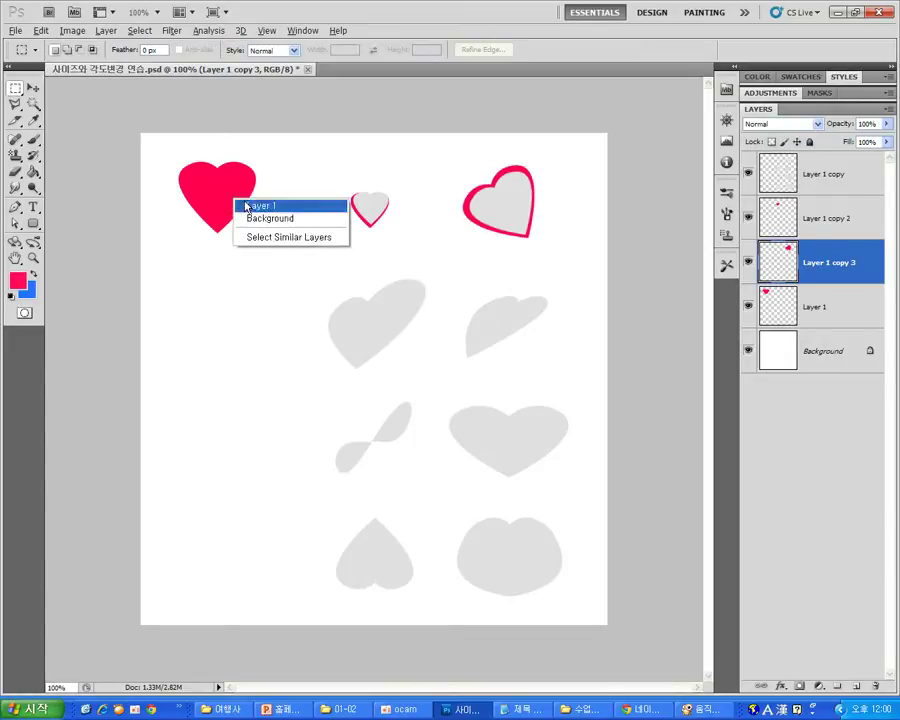
click(215, 195)
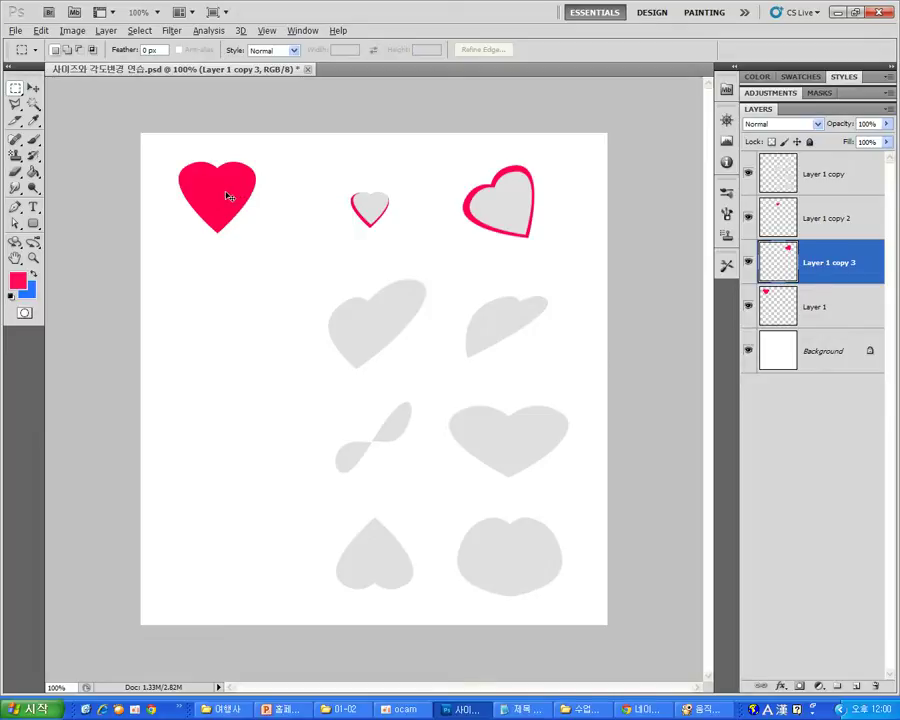
right_click(228, 196)
click(236, 198)
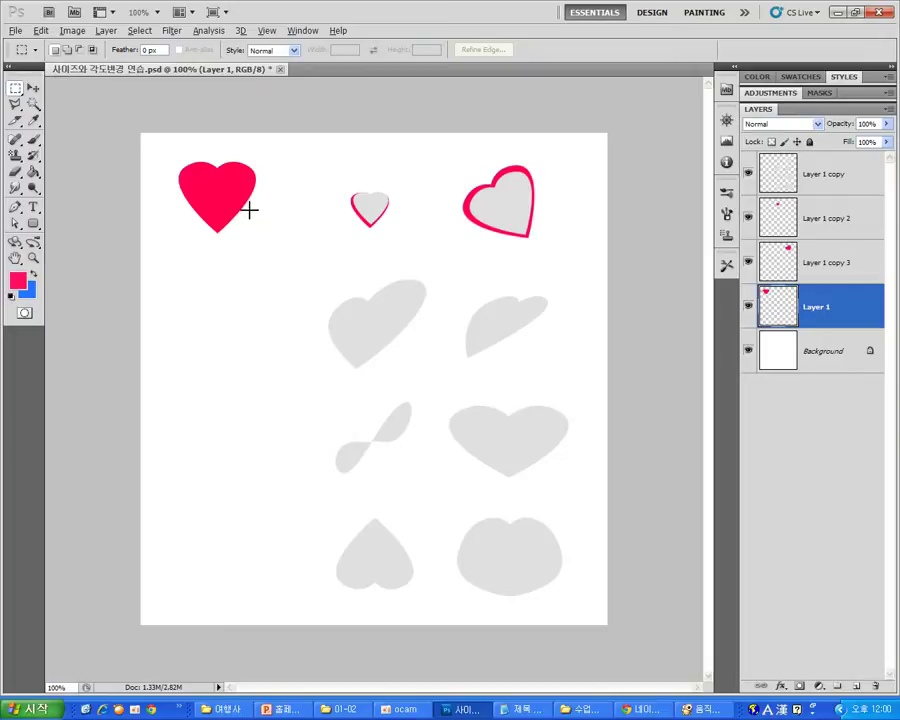
drag(227, 201, 365, 340)
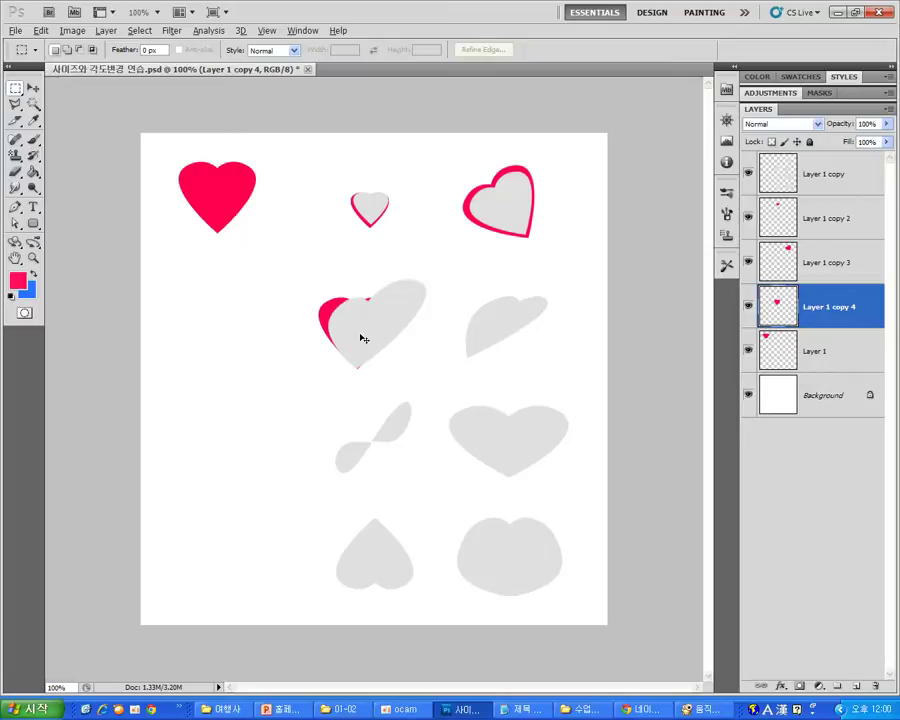
Step: Distort the copied heart by pulling only its upper-right corner outward, and align it with the stretched grey heart
key(ctrl+t)
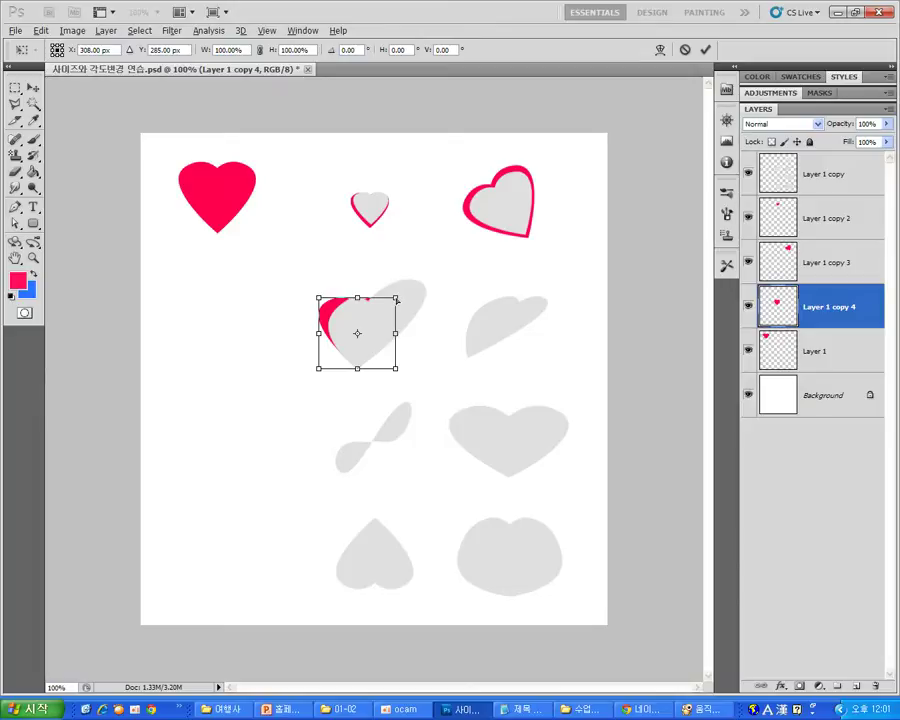
drag(397, 299, 430, 258)
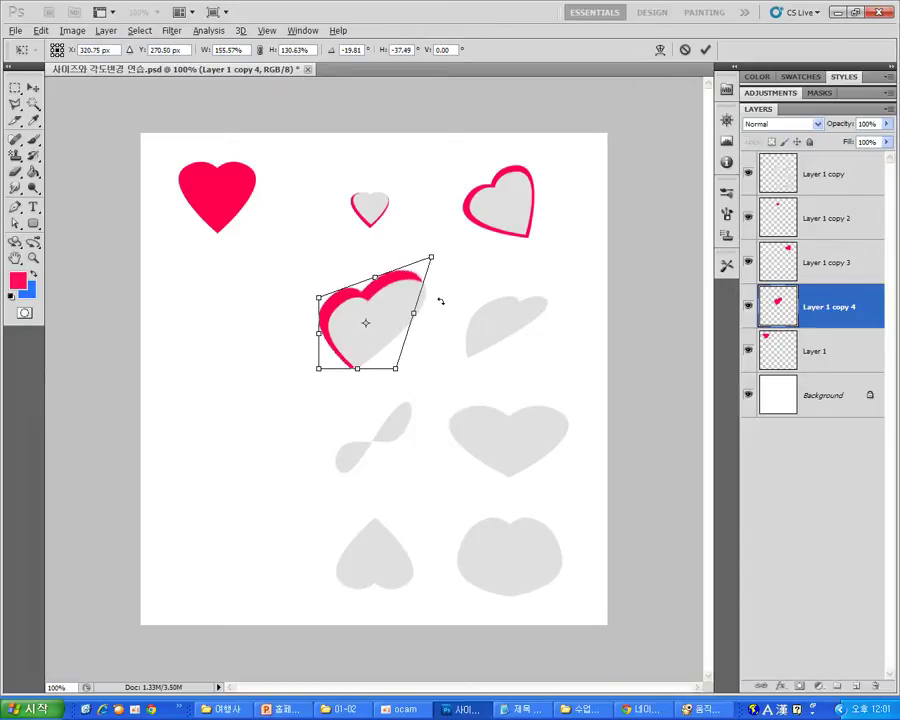
key(Return)
drag(389, 337, 396, 331)
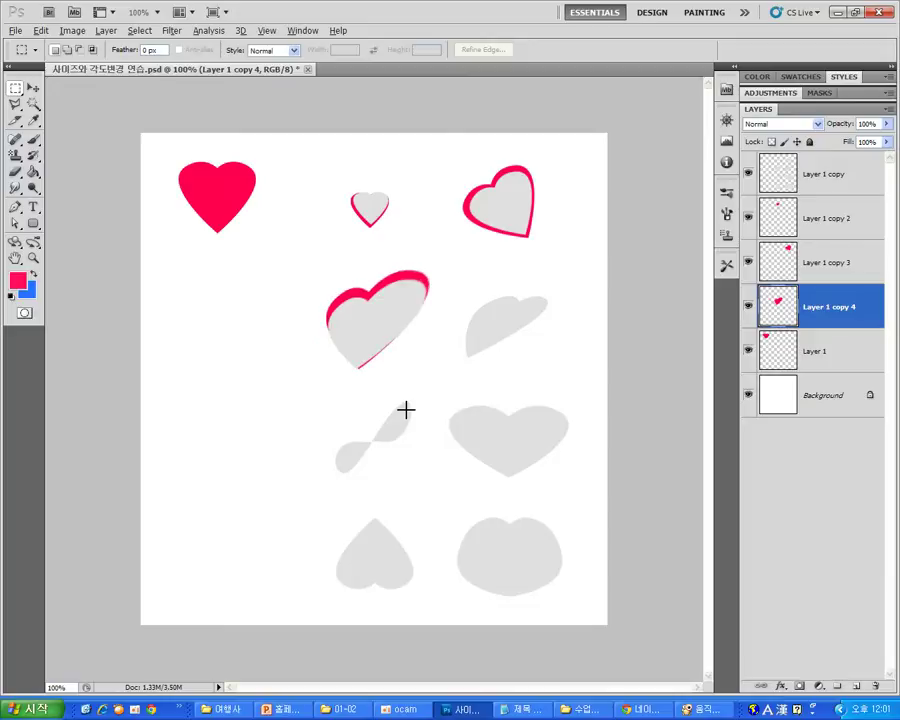
Step: Duplicate the Layer 1 heart onto the slanted grey heart in the second row and skew its top edge rightward to match
right_click(216, 191)
click(224, 195)
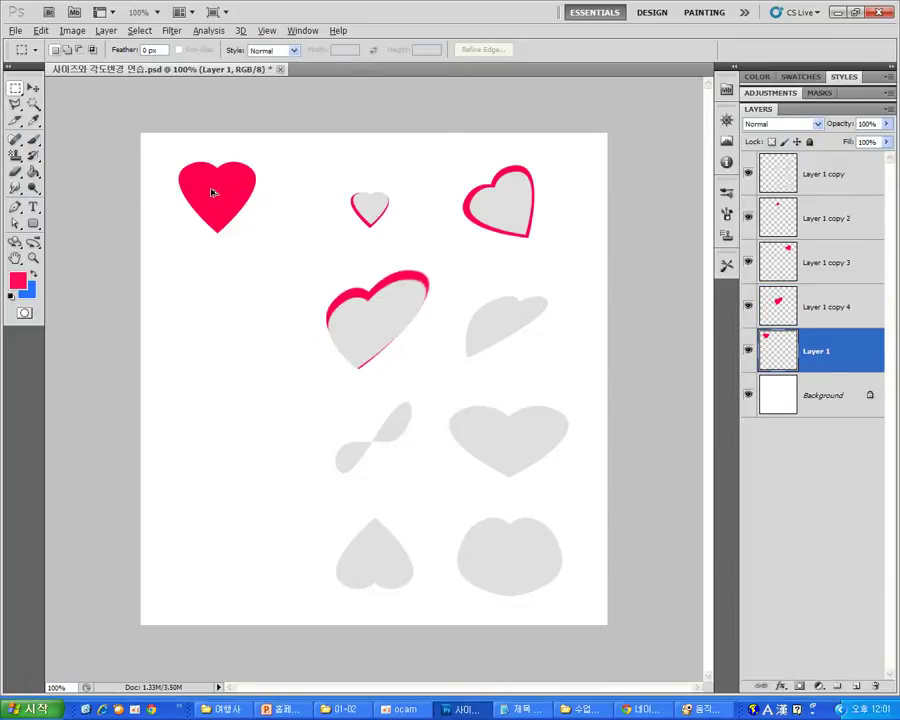
drag(213, 192, 477, 318)
key(ctrl+t)
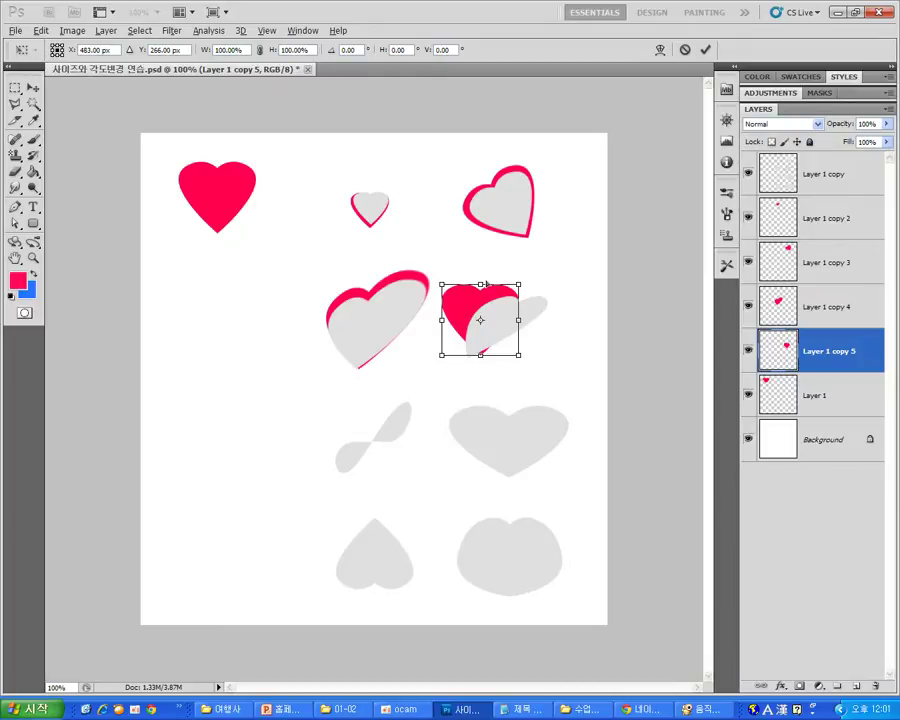
drag(485, 285, 528, 291)
key(Return)
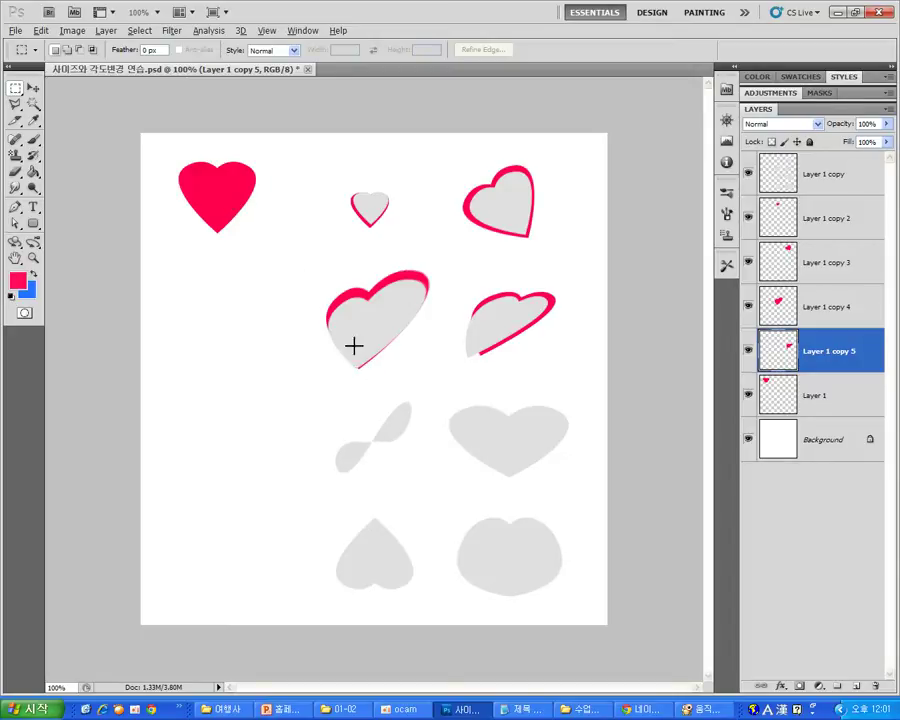
Step: Duplicate the Layer 1 heart onto the third row's twisted grey shape, distort its lower-right corner past the top edge, and set it beside the template
right_click(223, 198)
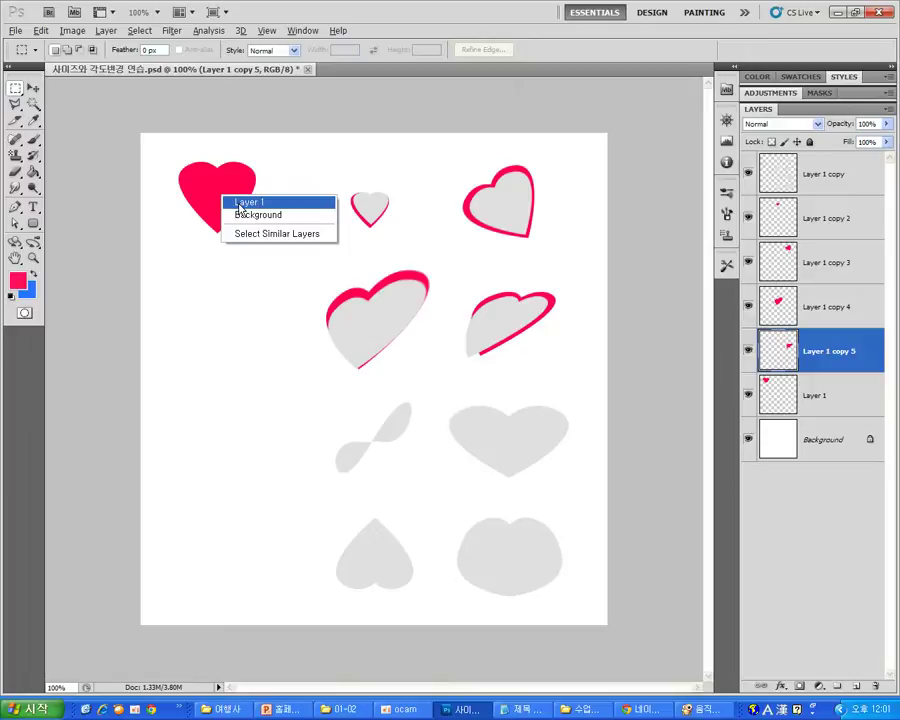
click(241, 204)
drag(221, 193, 394, 429)
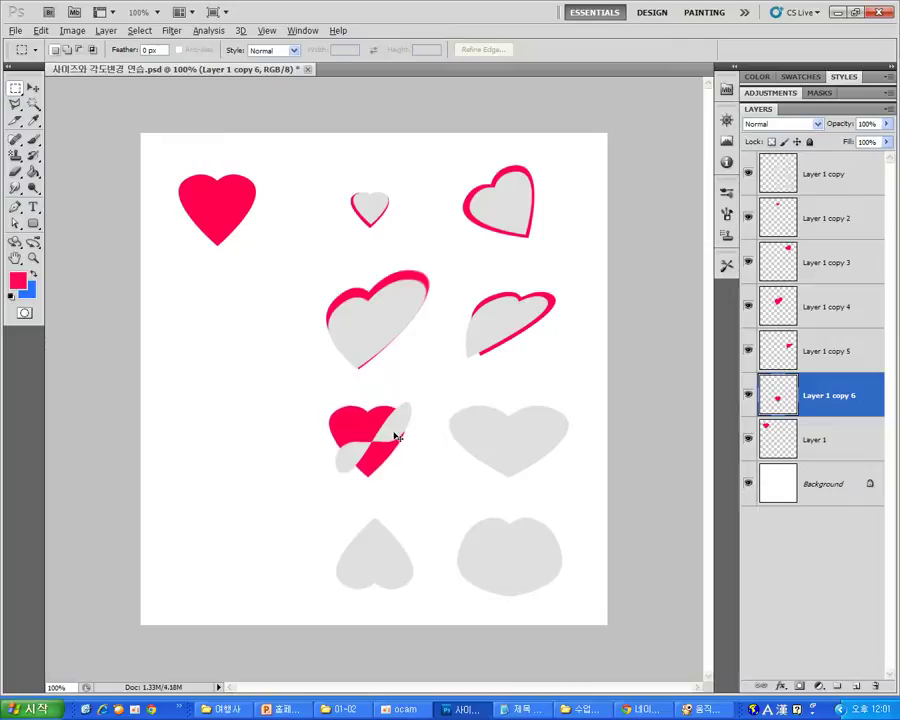
key(ctrl+t)
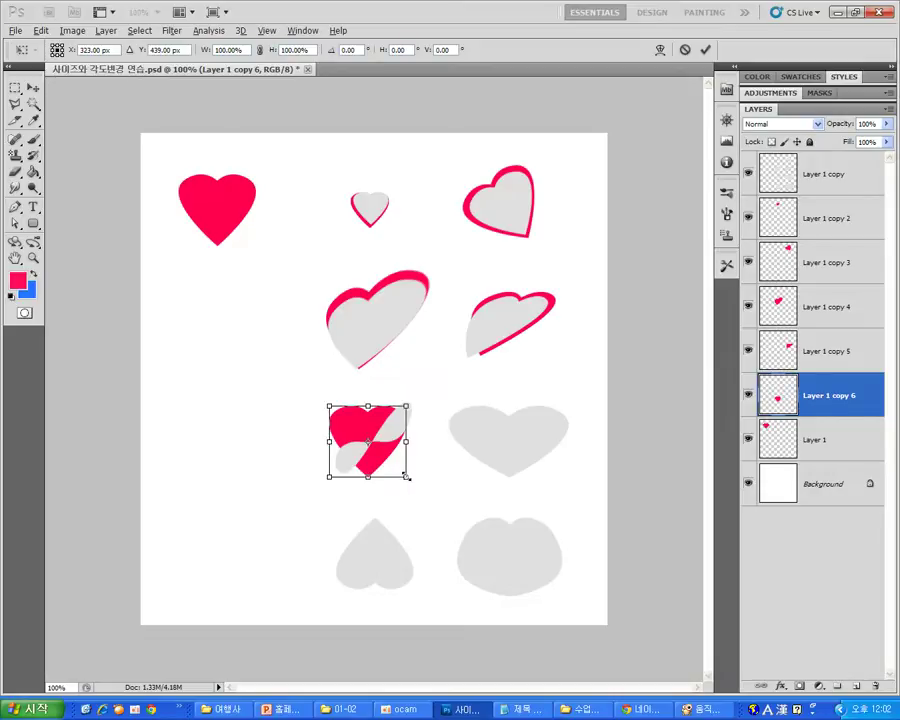
drag(406, 479, 410, 322)
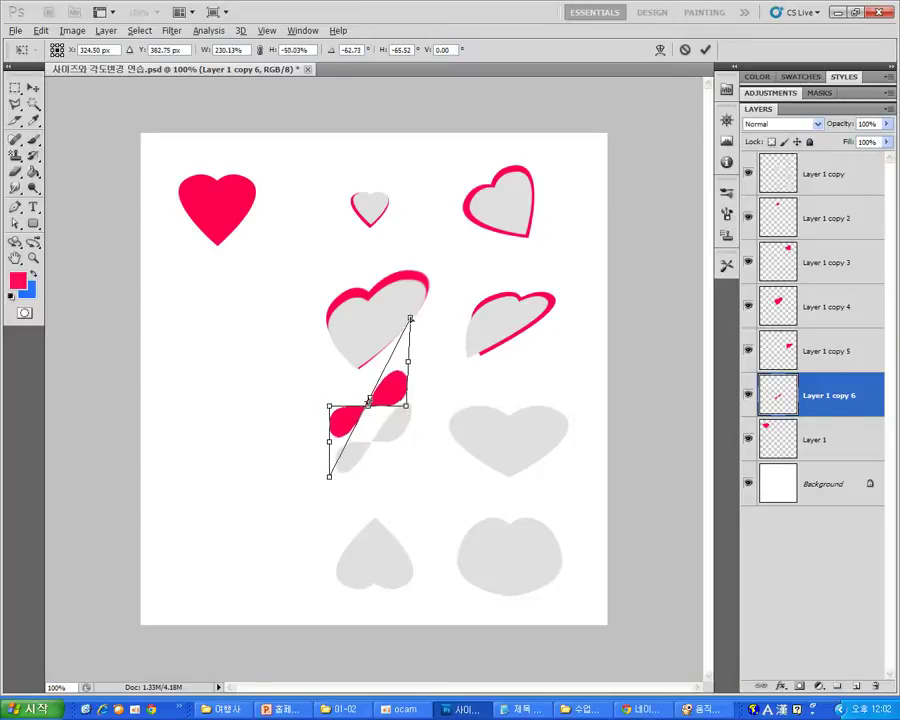
key(Return)
drag(412, 427, 372, 423)
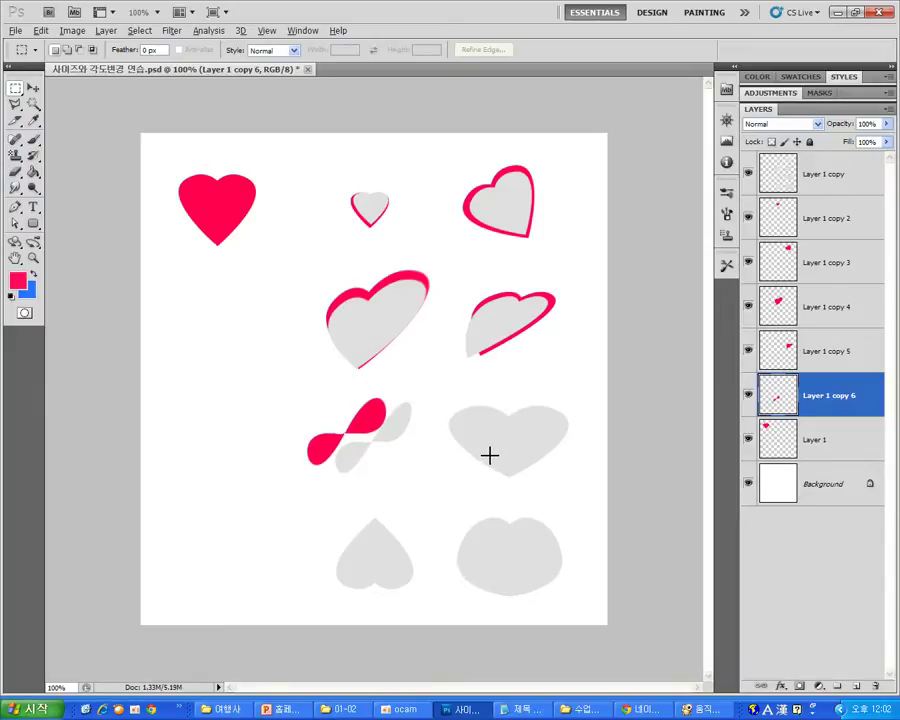
Step: Duplicate the Layer 1 heart and position the copy in the empty space below the wide grey heart in the third row
right_click(216, 218)
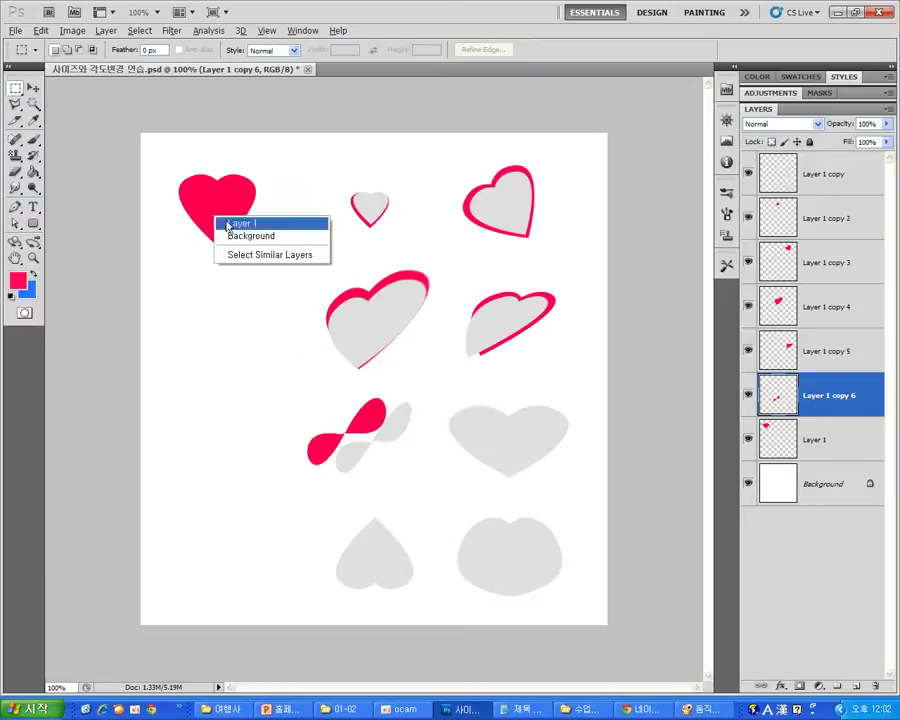
click(232, 223)
drag(216, 218, 511, 434)
key(ctrl+j)
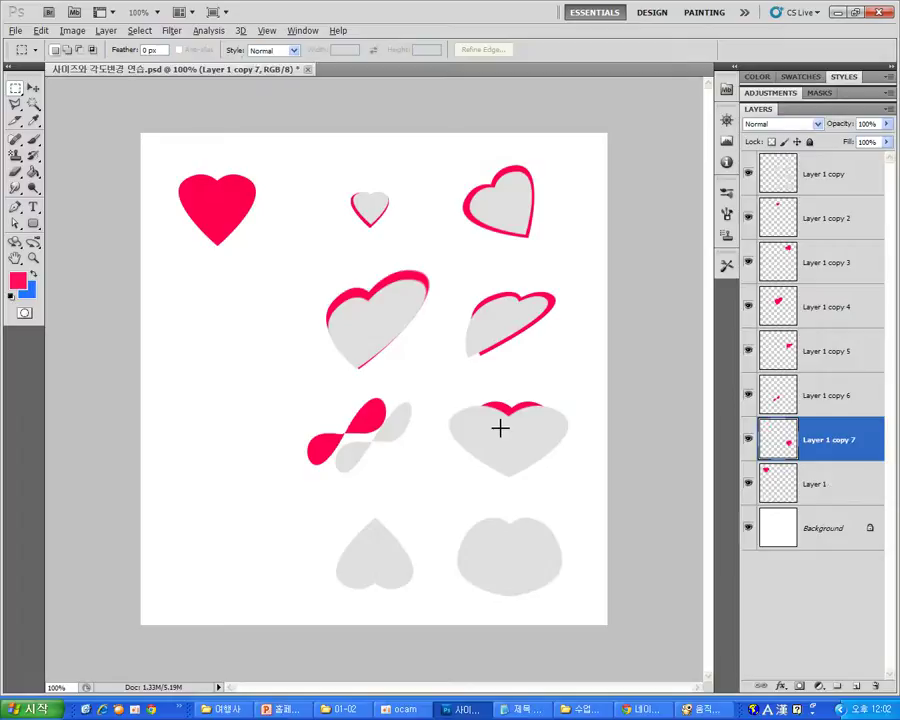
mouse_move(466, 398)
mouse_down()
mouse_move(446, 425)
mouse_move(453, 405)
mouse_move(614, 411)
mouse_move(579, 423)
mouse_move(566, 456)
mouse_move(503, 503)
mouse_move(446, 484)
mouse_up()
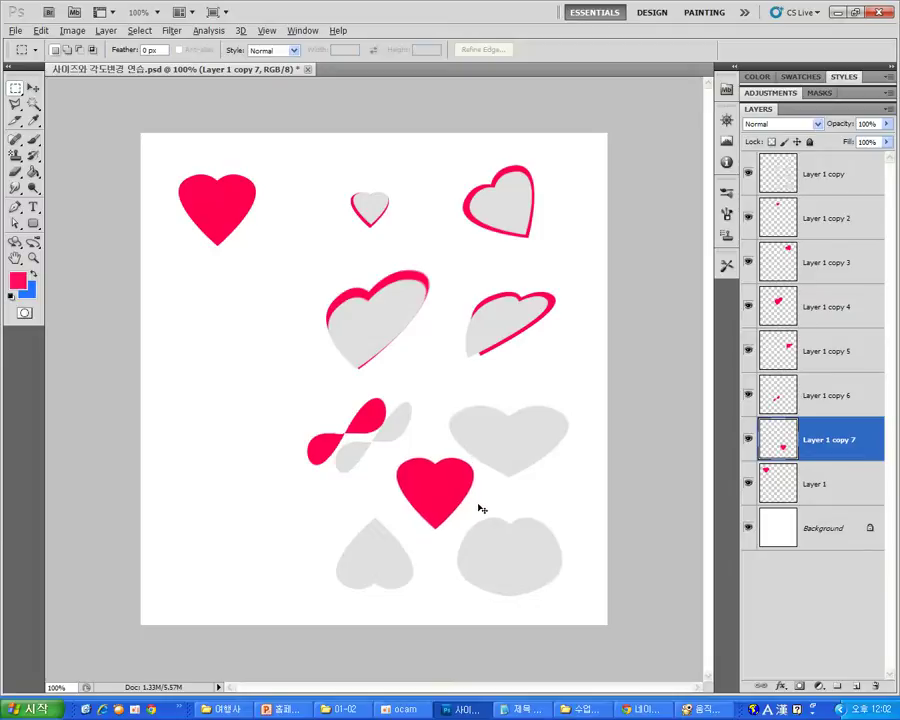
key(ctrl+t)
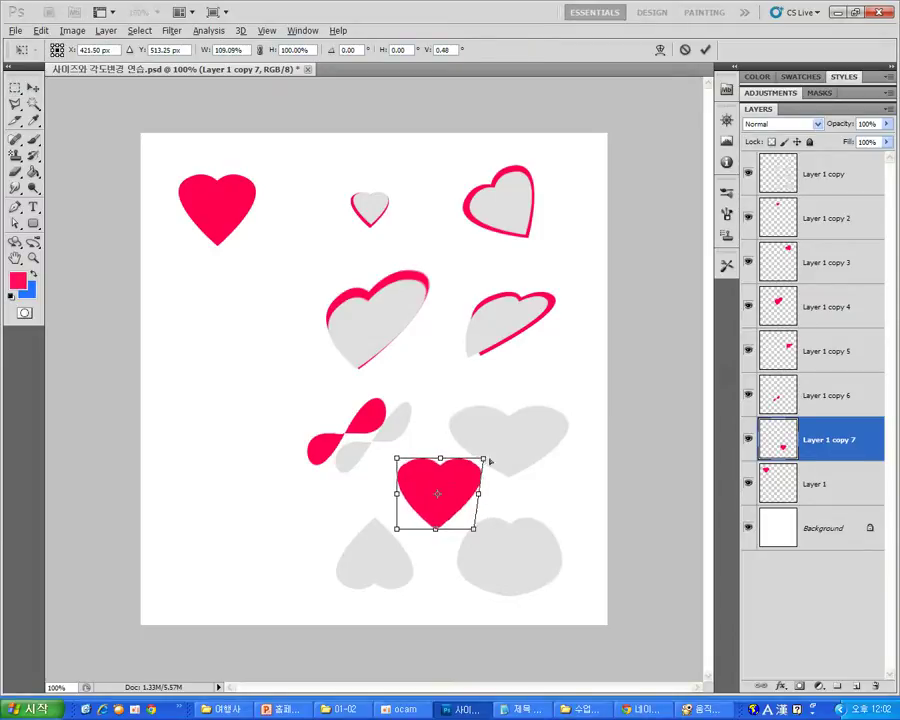
drag(474, 459, 512, 461)
drag(398, 461, 341, 461)
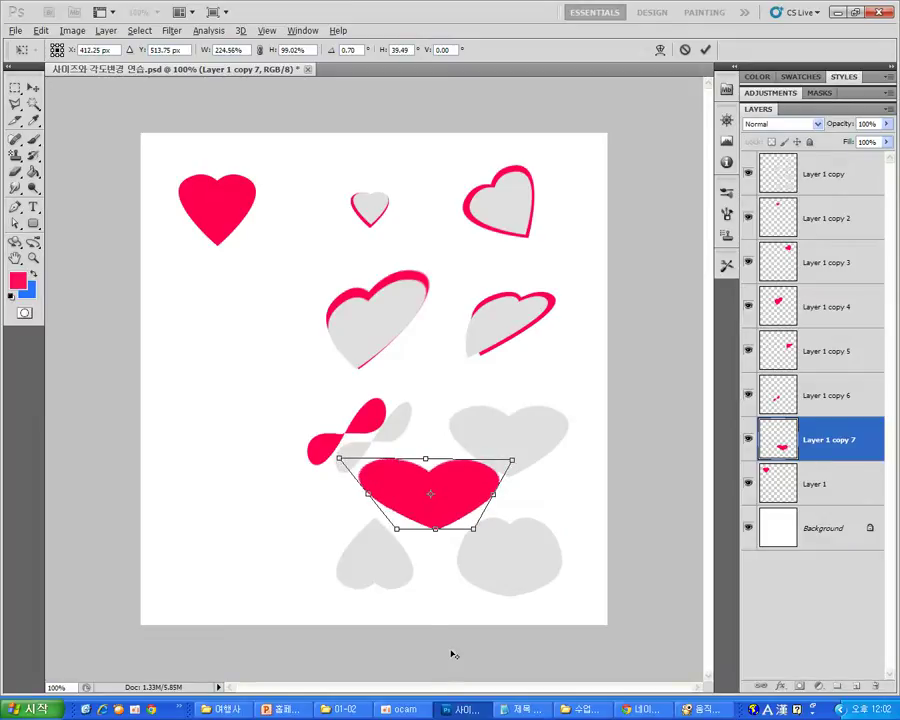
key(Escape)
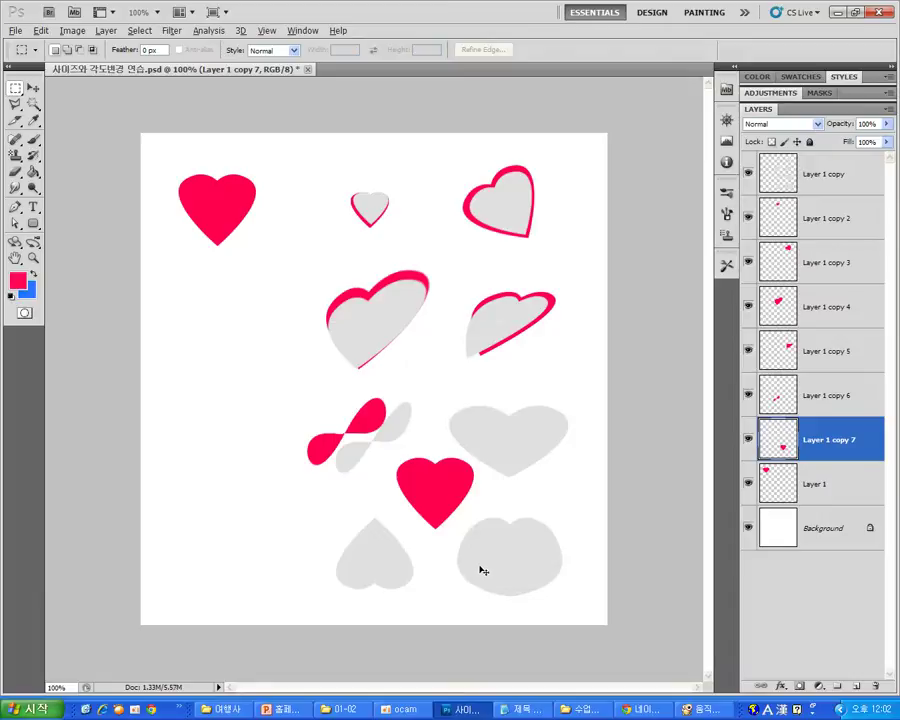
Step: Widen the copied heart's top edge symmetrically with a perspective transform and place it over the wide grey heart in the third row
key(ctrl+t)
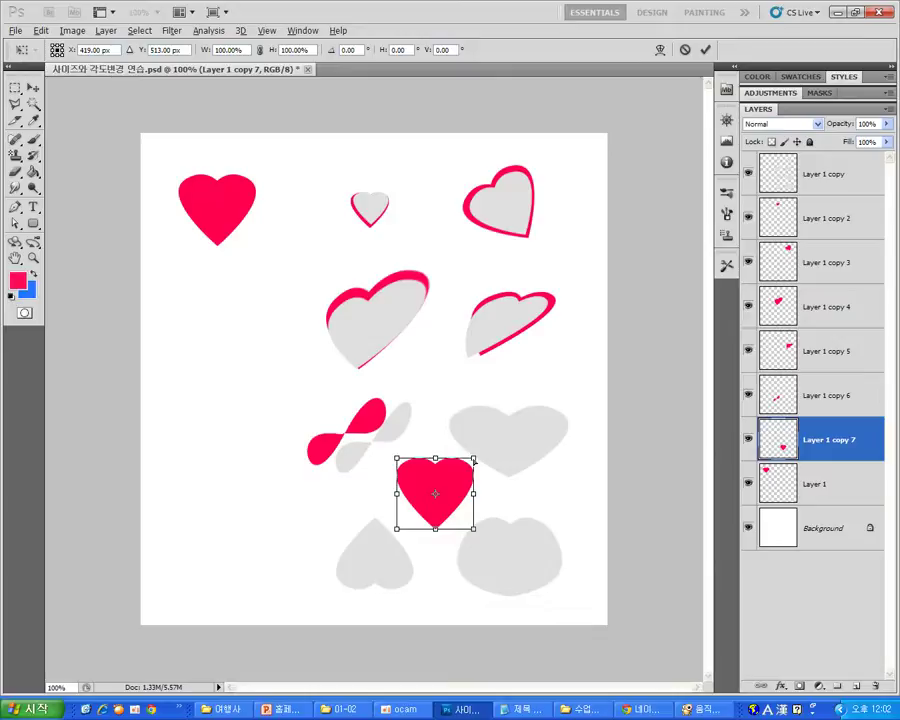
mouse_move(474, 460)
mouse_down()
mouse_move(496, 428)
mouse_move(582, 371)
mouse_move(533, 397)
mouse_move(498, 446)
mouse_move(474, 460)
mouse_up()
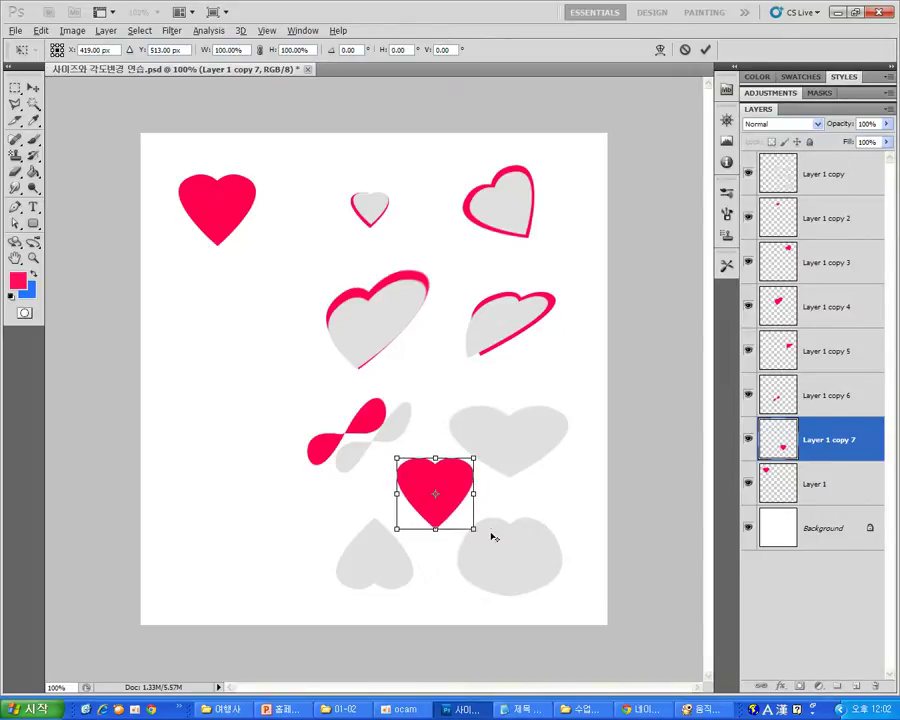
drag(474, 459, 527, 462)
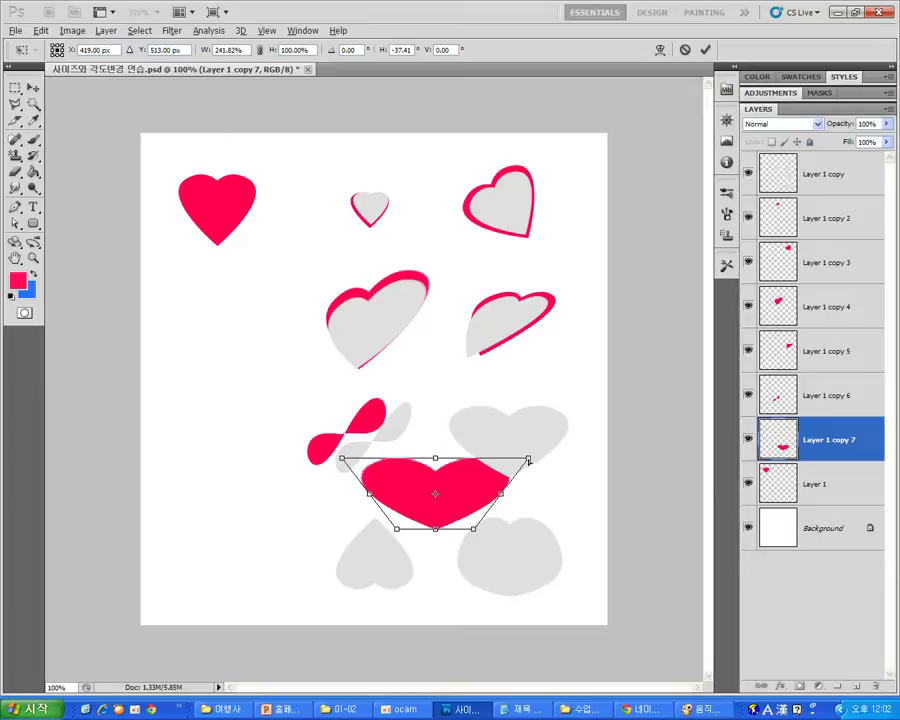
drag(528, 460, 536, 430)
key(Return)
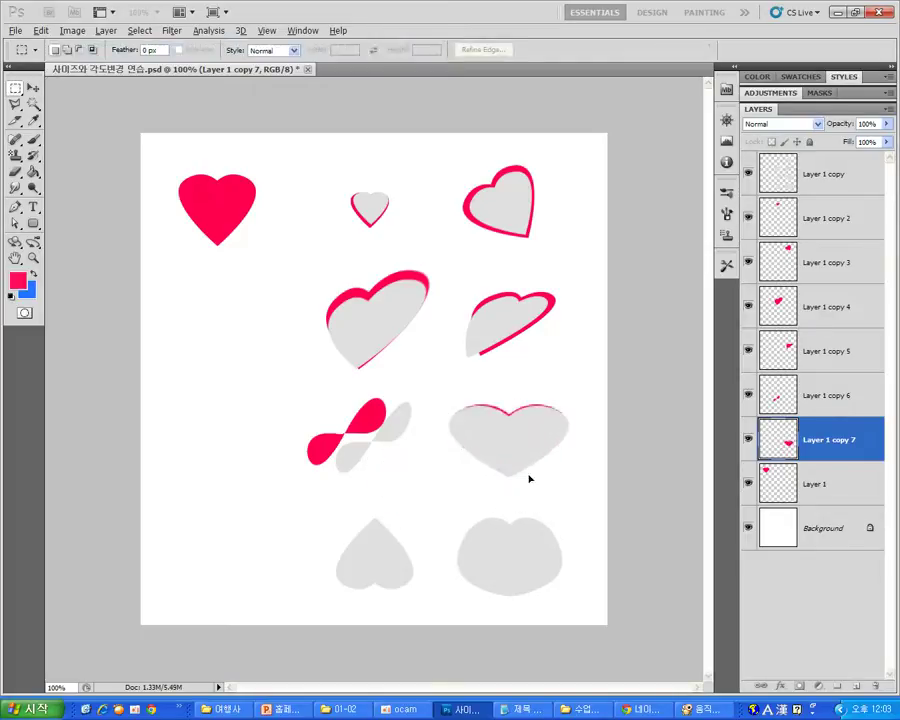
Step: Duplicate the Layer 1 heart beside the upside-down grey heart in the bottom row and start a Free Transform on the copy
right_click(227, 208)
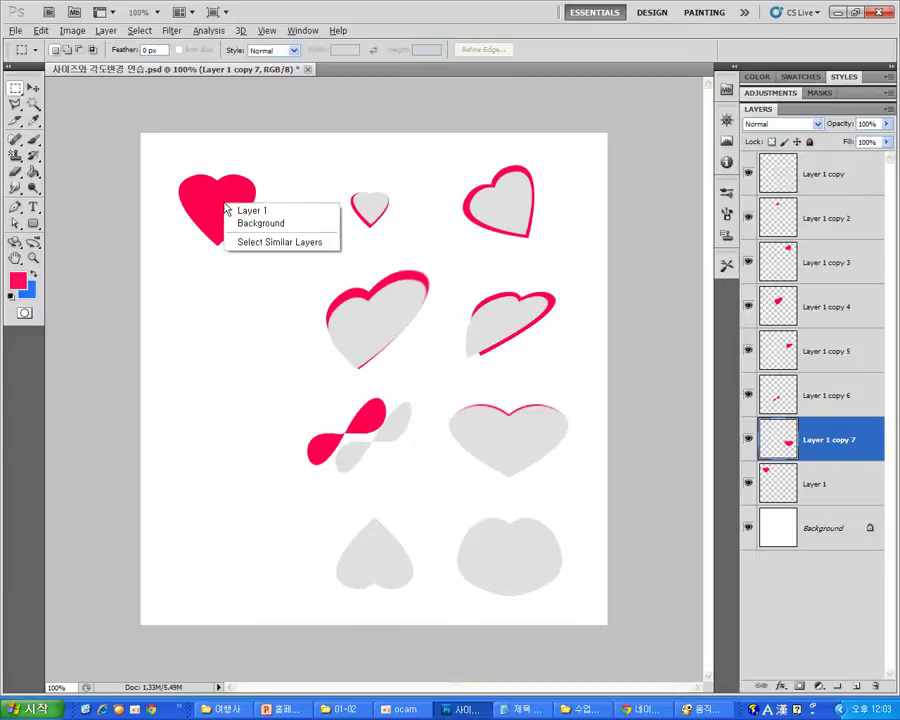
click(236, 208)
drag(237, 204, 310, 540)
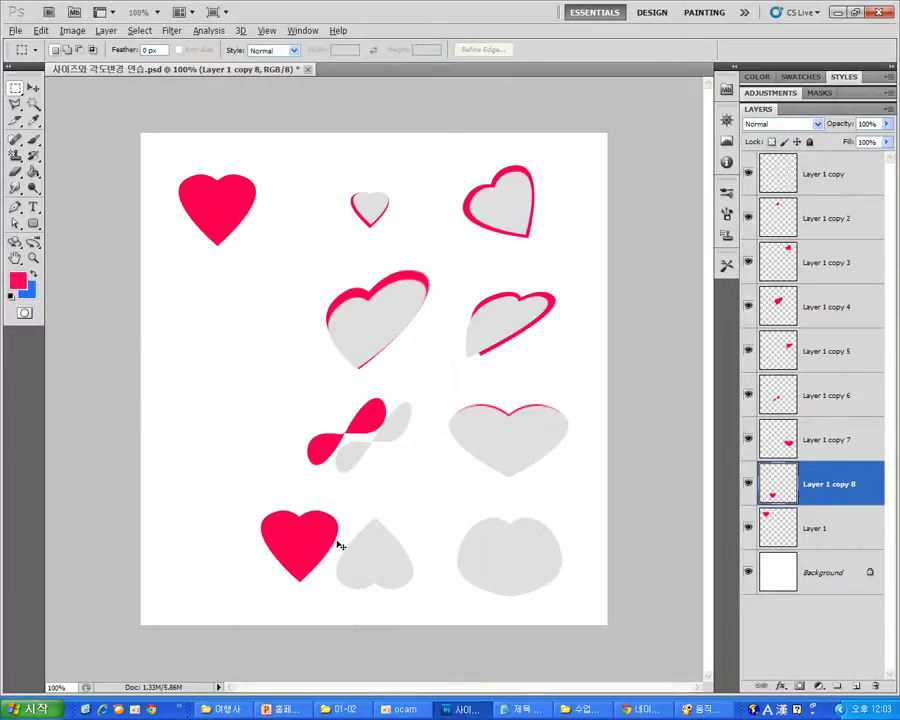
key(ctrl+t)
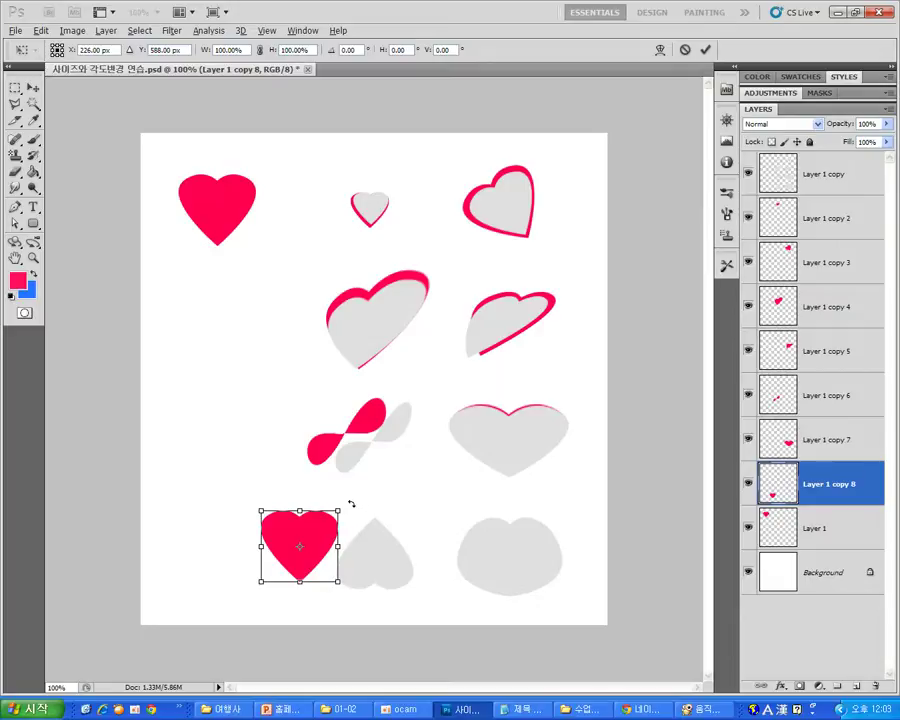
Step: Try rotating the copied heart 180° about its centre, and undo the rotation
mouse_move(351, 503)
mouse_down()
mouse_move(344, 488)
mouse_move(287, 472)
mouse_move(229, 484)
mouse_move(211, 573)
mouse_move(239, 594)
mouse_move(330, 600)
mouse_move(378, 538)
mouse_move(281, 468)
mouse_move(211, 554)
mouse_move(352, 571)
mouse_move(346, 484)
mouse_move(354, 512)
mouse_move(355, 502)
mouse_up()
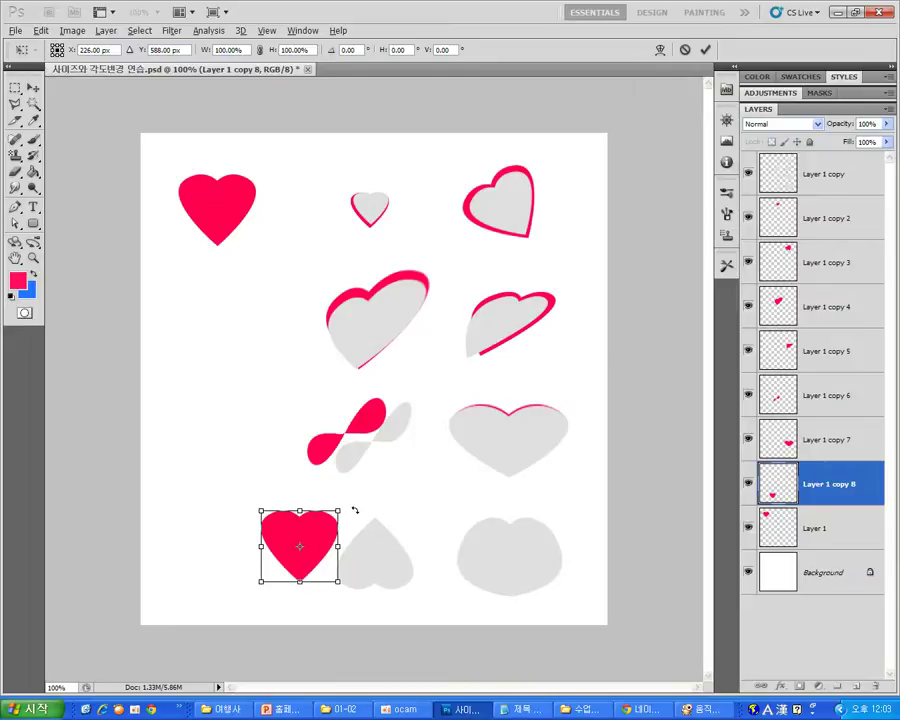
drag(358, 495, 247, 592)
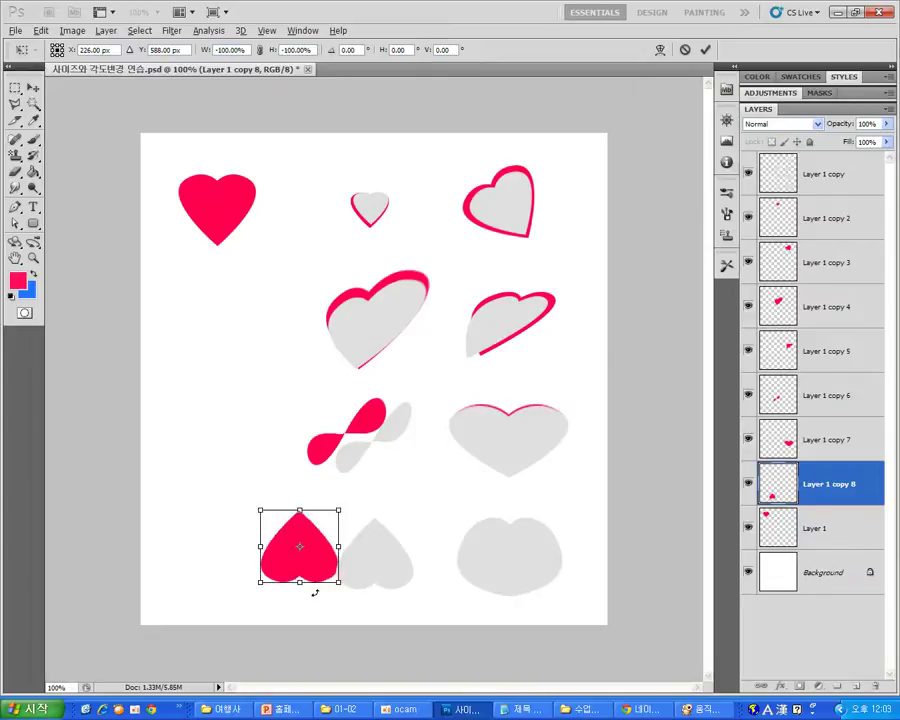
key(ctrl+z)
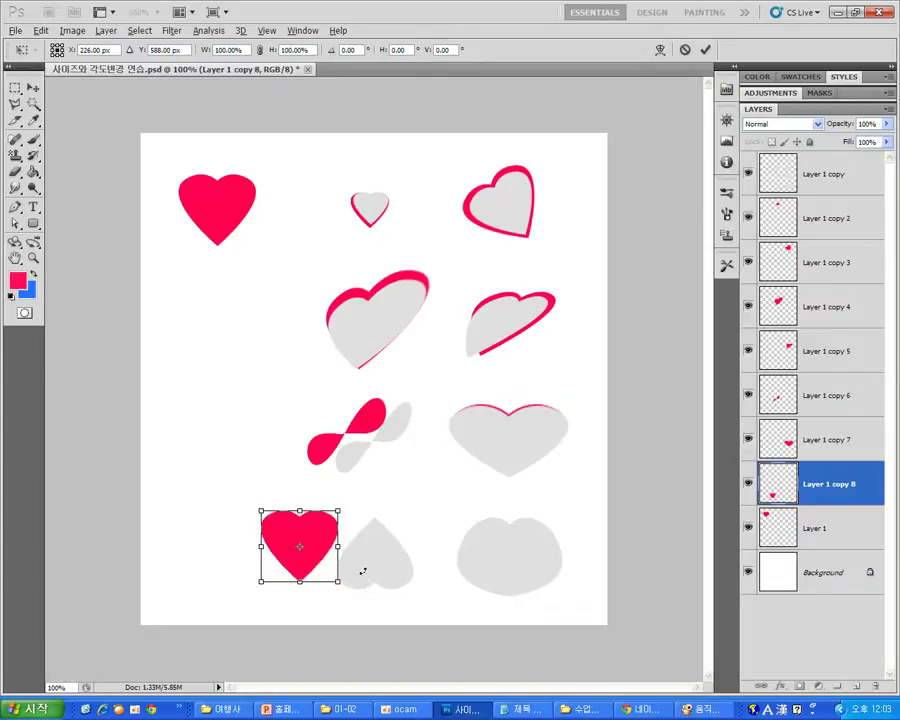
Step: Flip the copied heart beside the upside-down grey template vertically and apply the transform
right_click(321, 531)
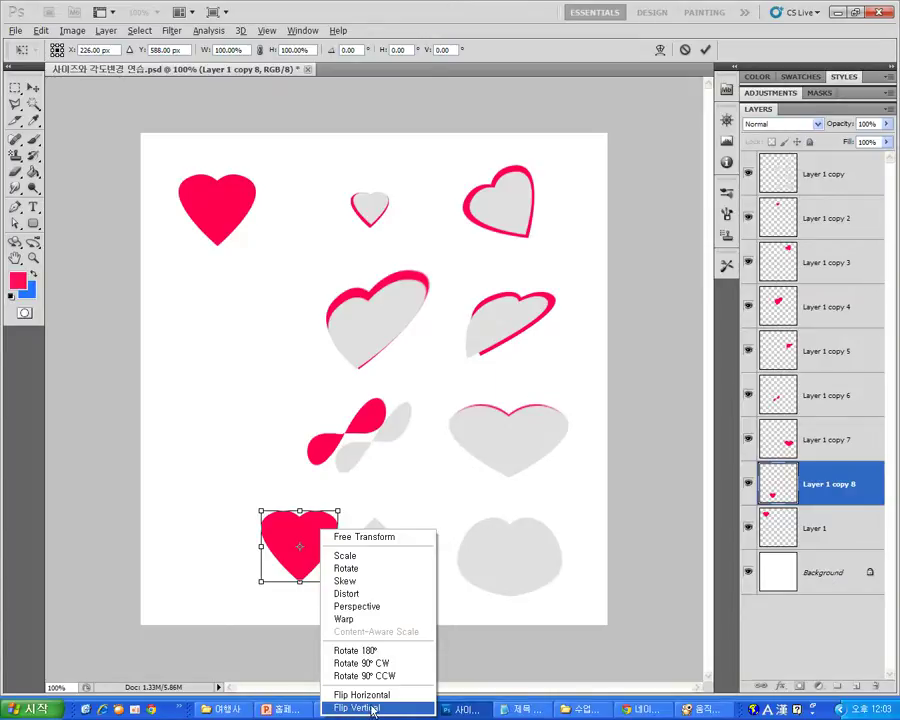
click(360, 708)
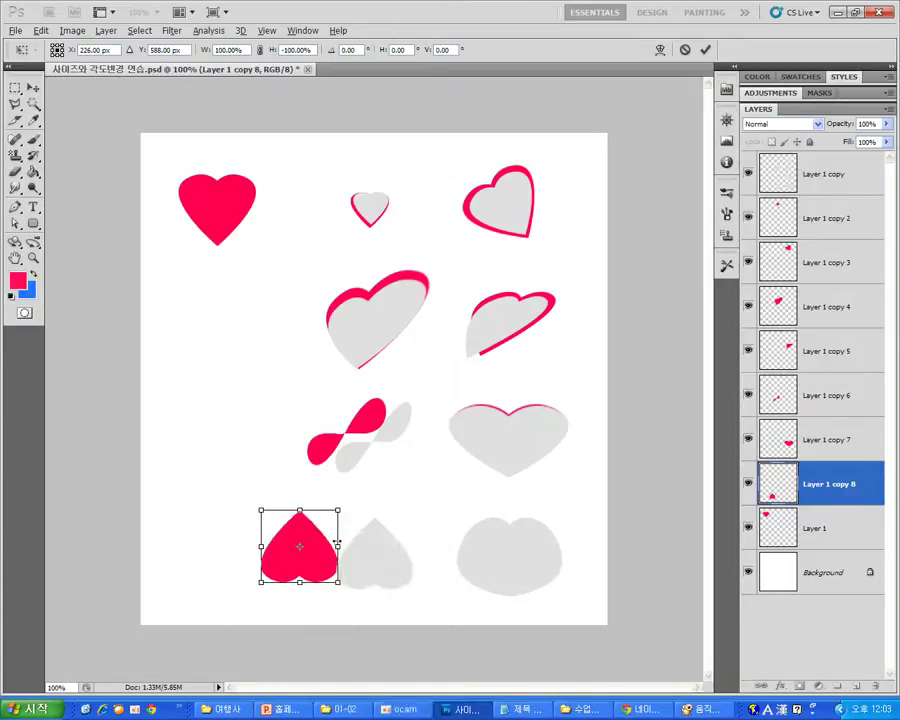
key(Return)
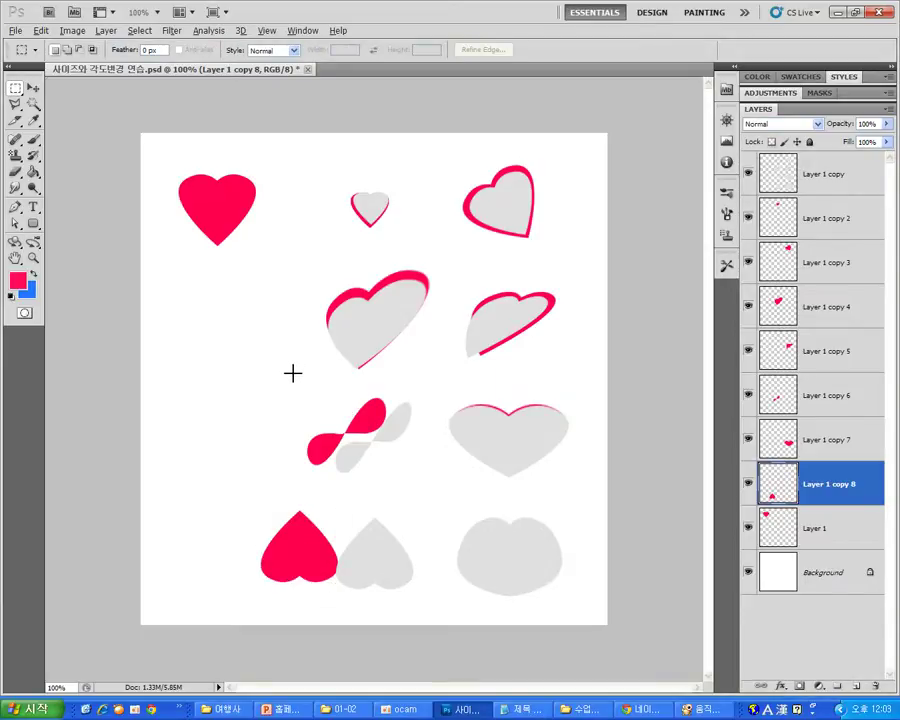
Step: Duplicate the Layer 1 heart above and left of the rounded grey heart in the bottom row and put the copy into Warp mode
right_click(224, 211)
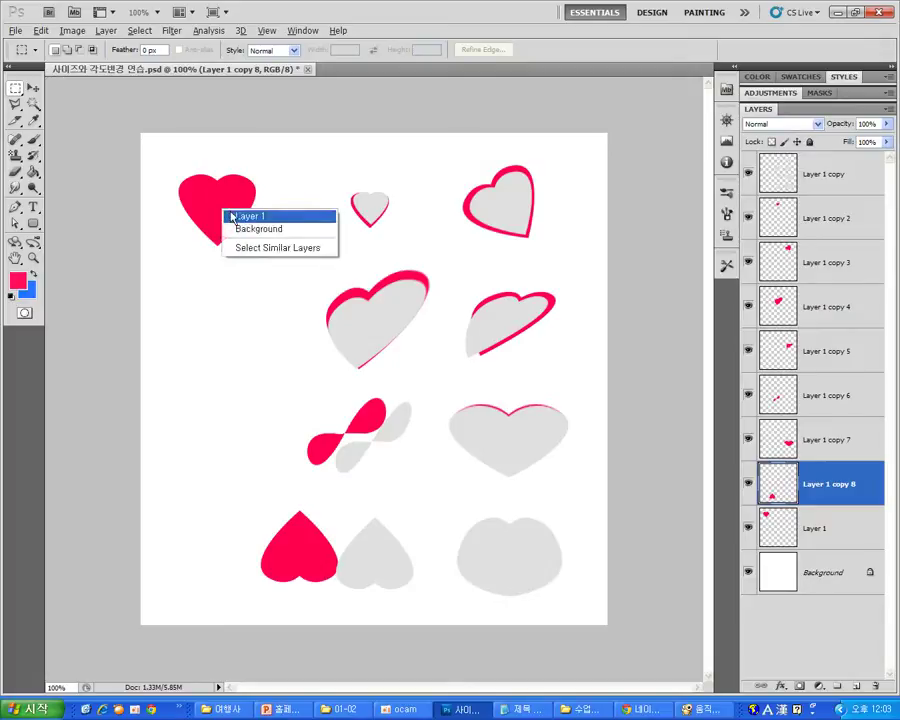
click(232, 216)
drag(214, 200, 432, 512)
key(ctrl+t)
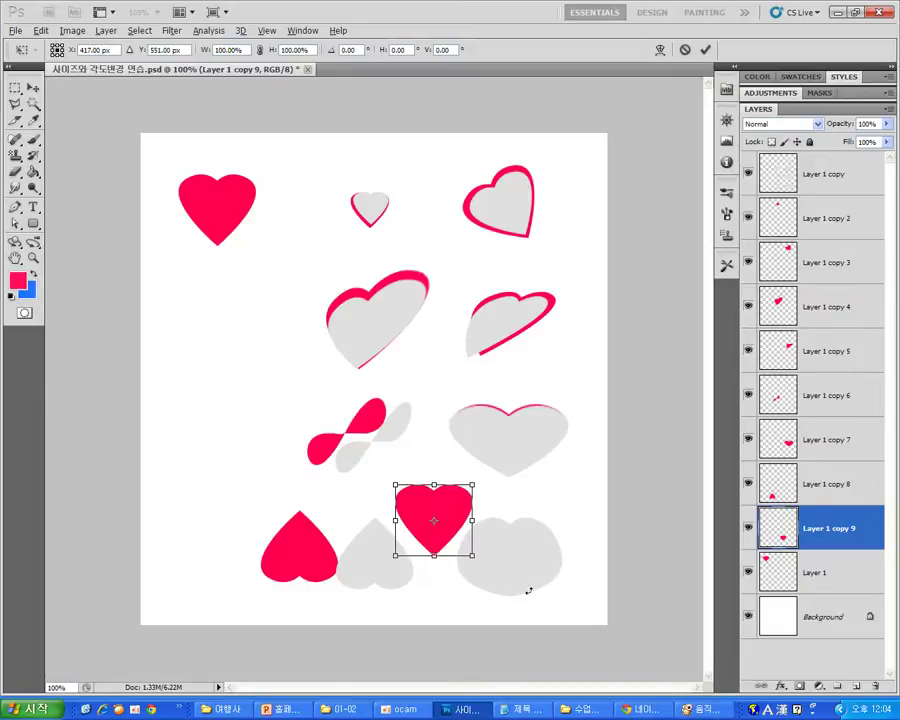
right_click(459, 517)
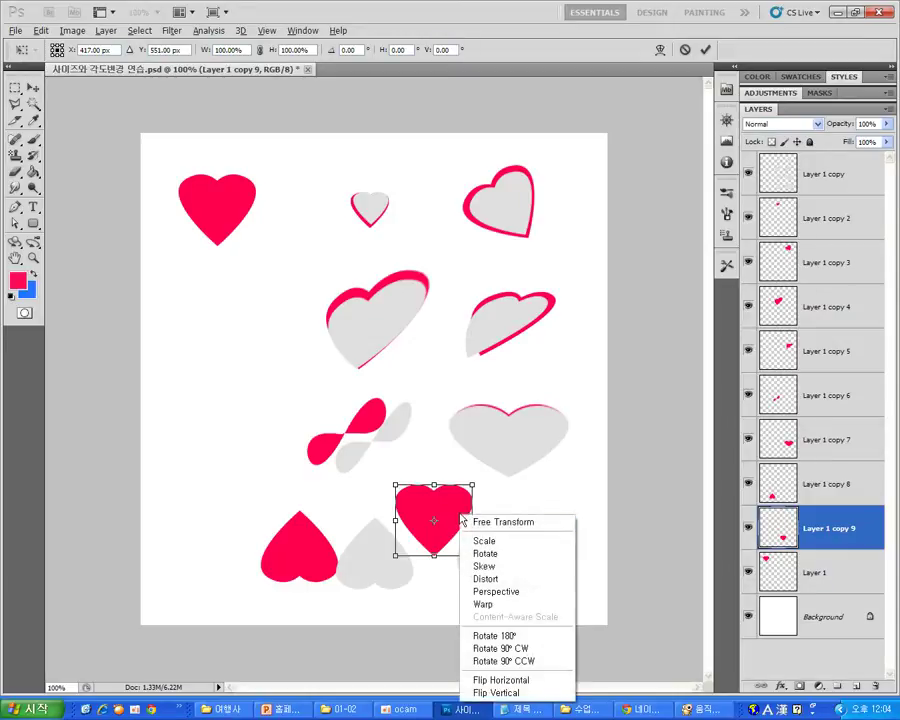
click(501, 614)
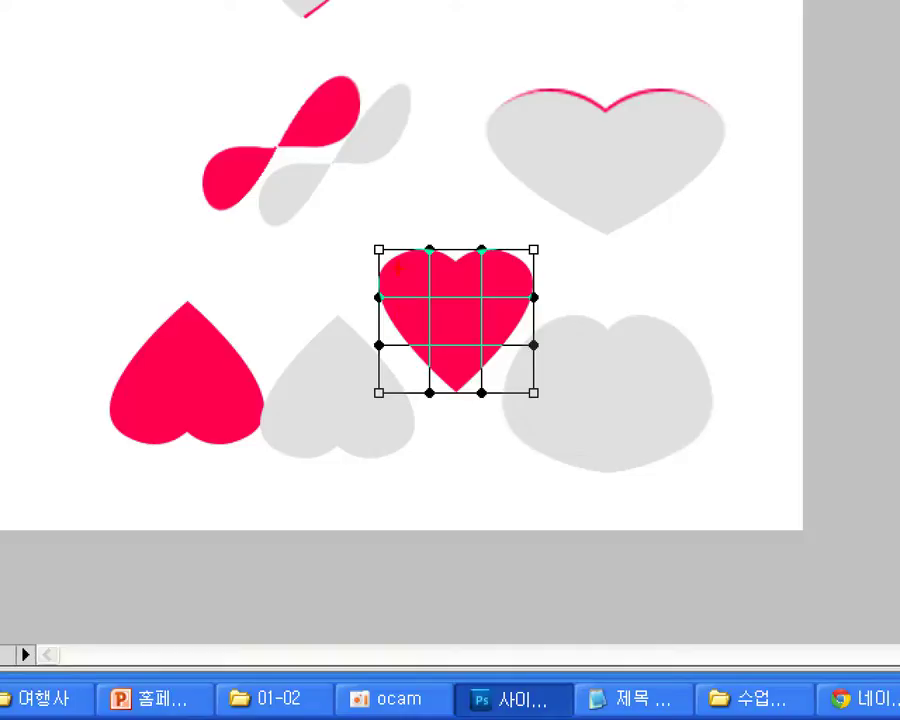
drag(398, 266, 278, 260)
drag(434, 245, 434, 197)
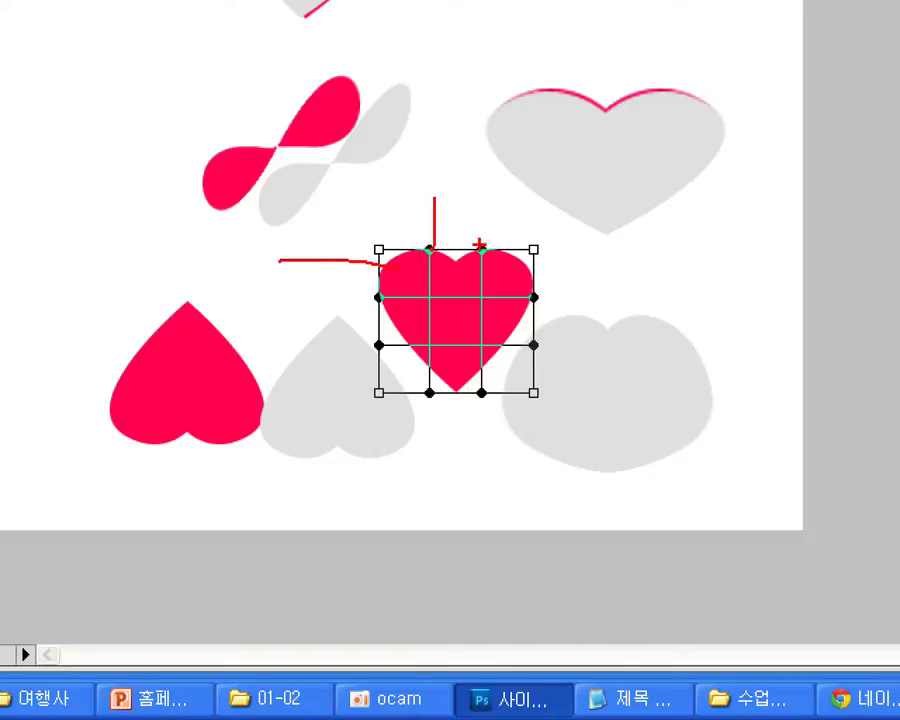
mouse_move(493, 250)
mouse_down()
mouse_move(512, 230)
mouse_move(568, 236)
mouse_up()
drag(530, 307, 583, 308)
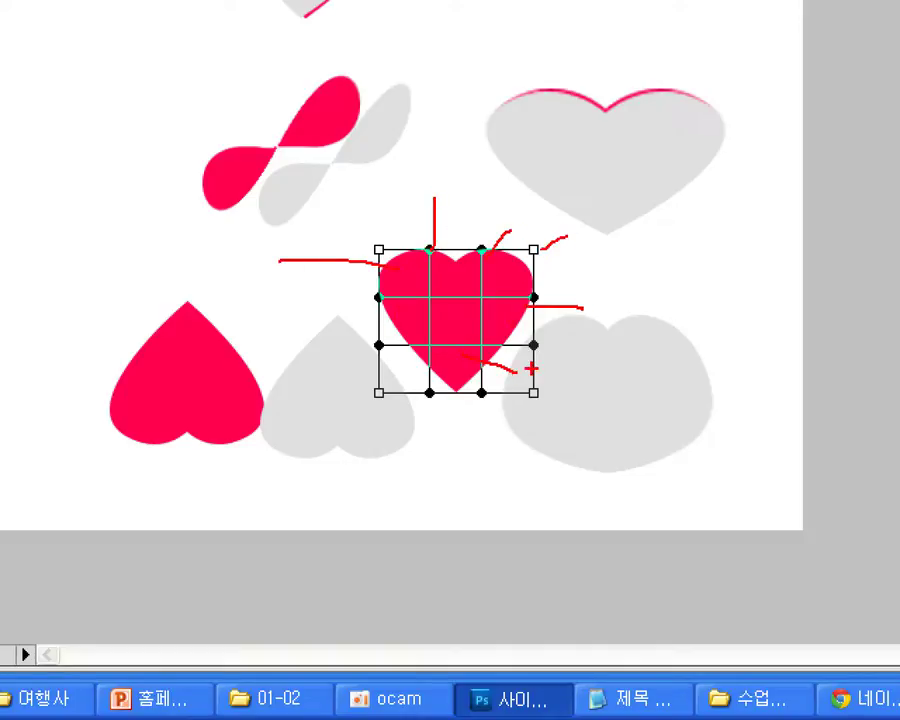
drag(543, 348, 630, 393)
drag(460, 352, 517, 372)
drag(473, 412, 499, 460)
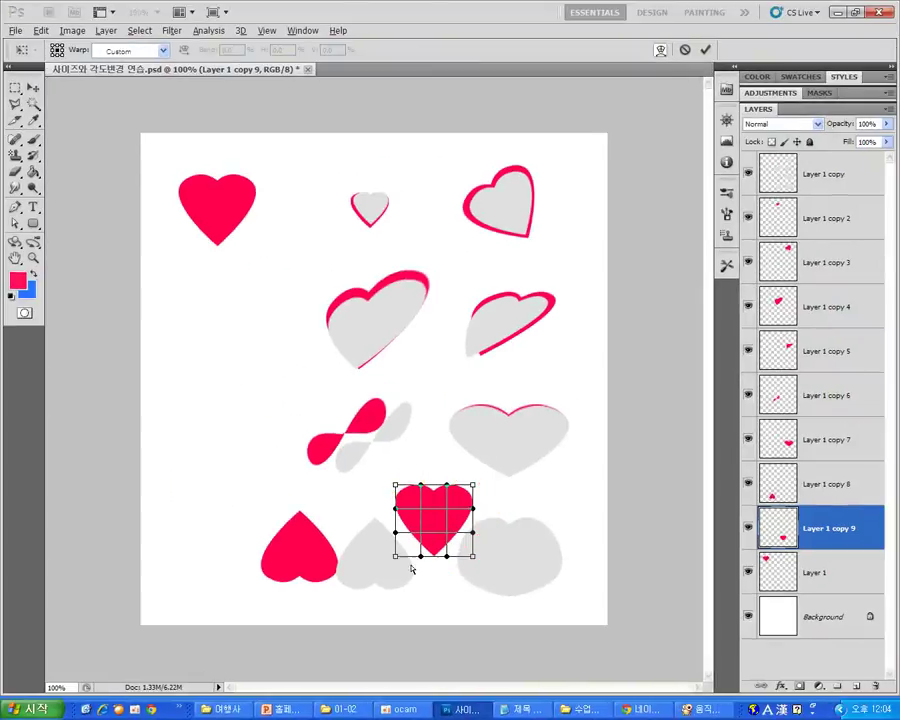
drag(400, 360, 376, 334)
Step: Warp the copied heart freehand by bulging its sides outward and pulling its lower tip down and rightward, and apply the warp
mouse_move(393, 527)
mouse_down()
mouse_move(364, 520)
mouse_move(394, 524)
mouse_move(385, 526)
mouse_up()
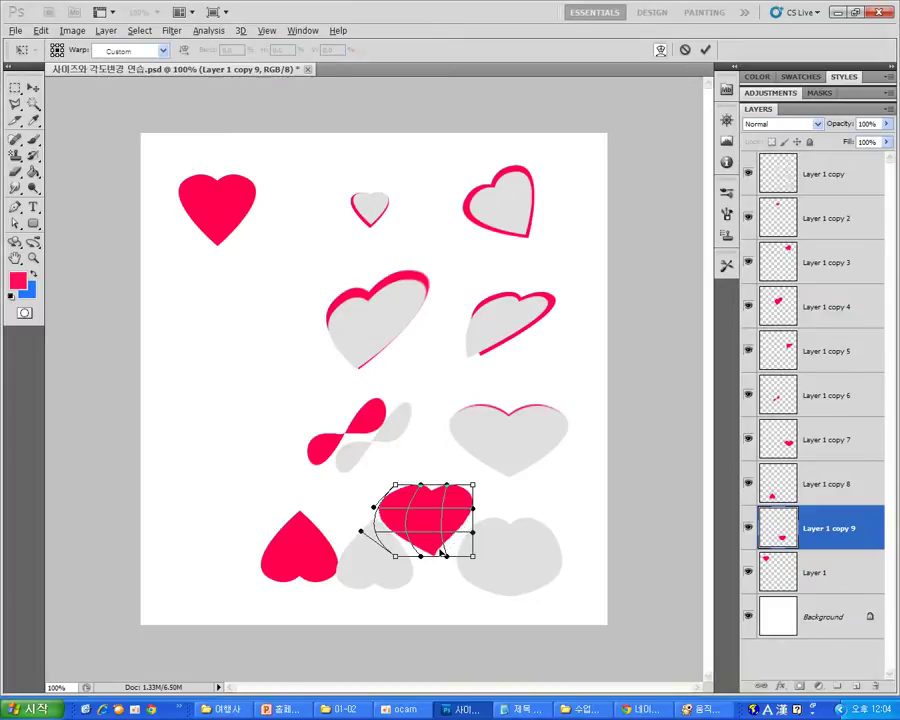
drag(441, 553, 464, 583)
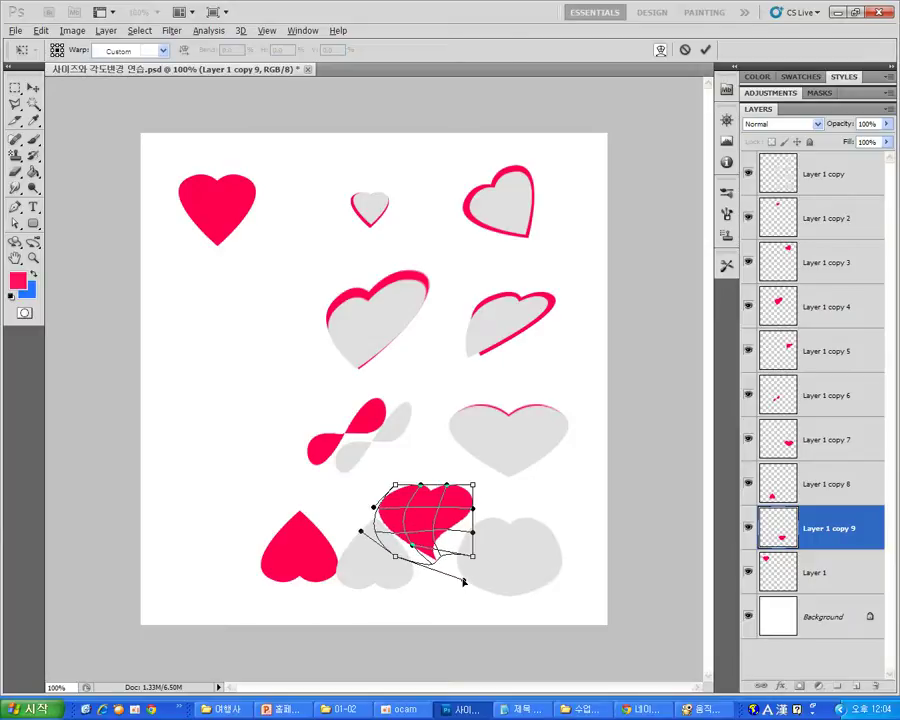
key(Return)
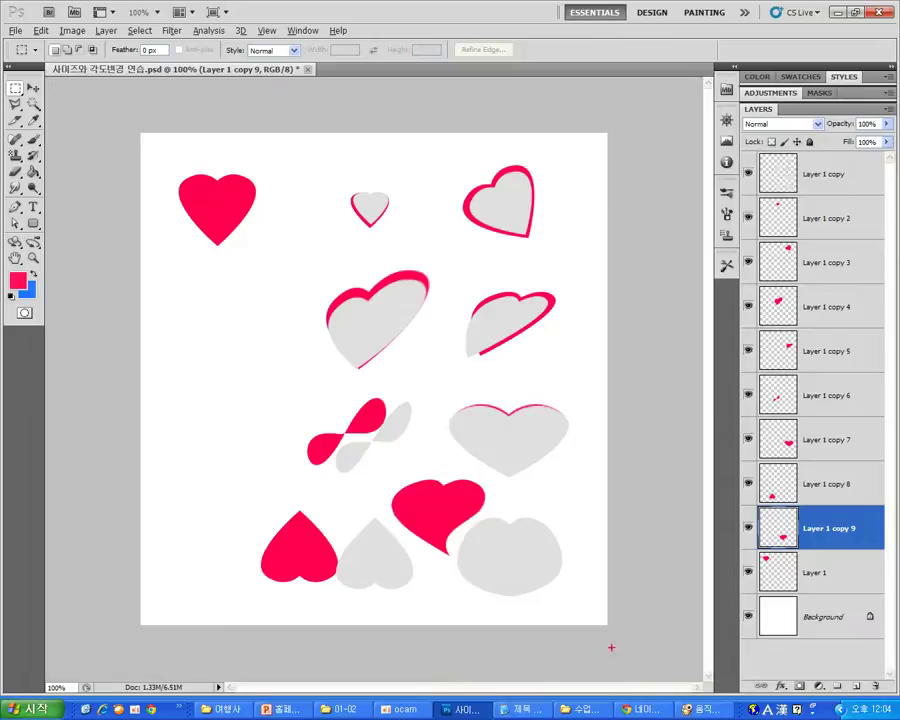
mouse_move(506, 621)
mouse_down()
mouse_move(555, 615)
mouse_move(458, 590)
mouse_move(533, 577)
mouse_up()
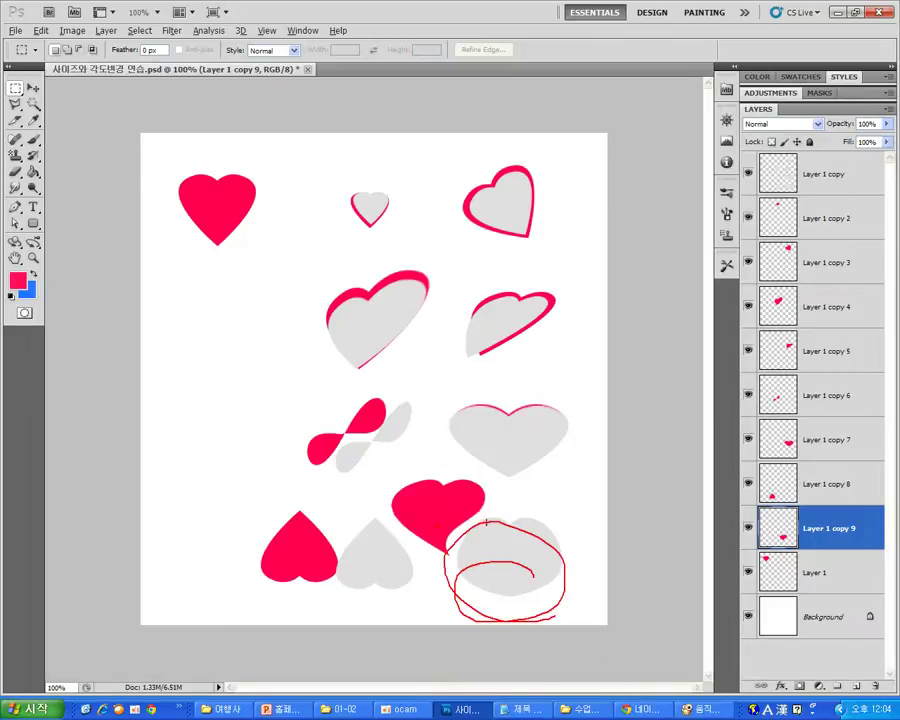
mouse_move(487, 522)
mouse_down()
mouse_move(376, 548)
mouse_move(456, 563)
mouse_up()
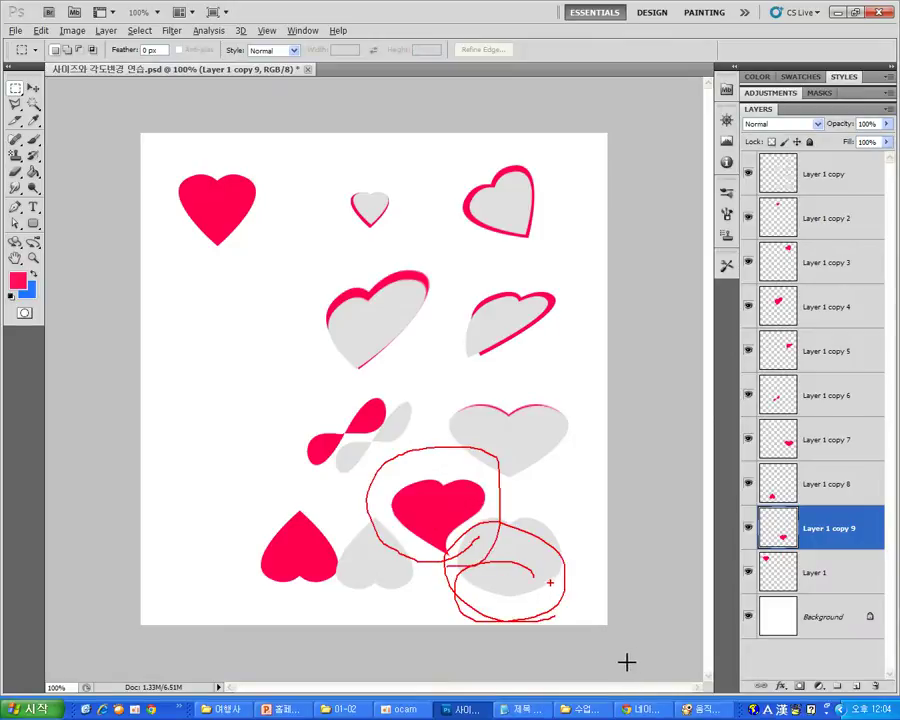
key(Escape)
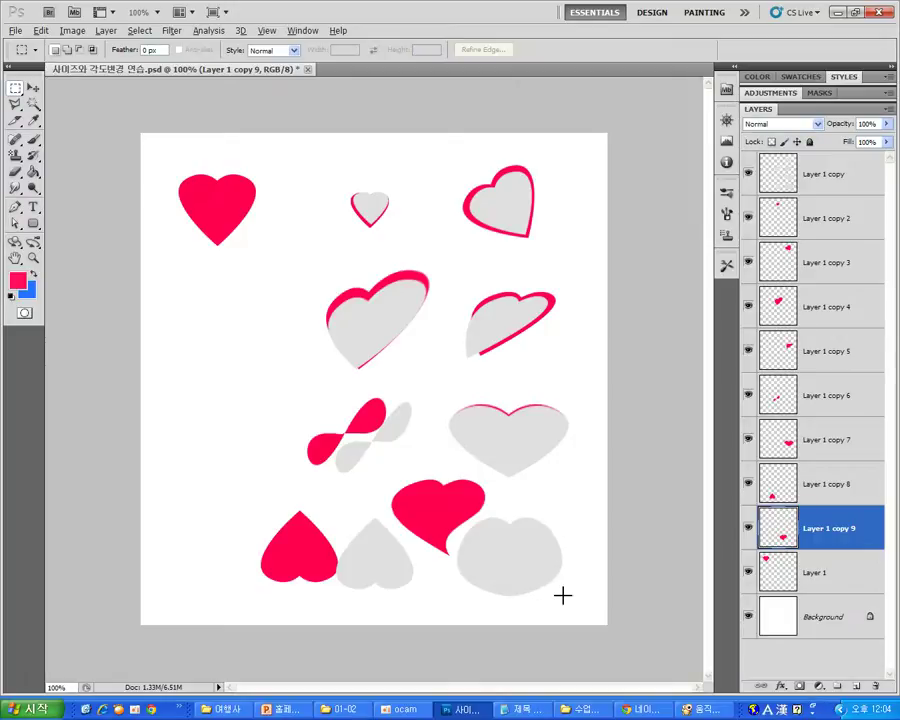